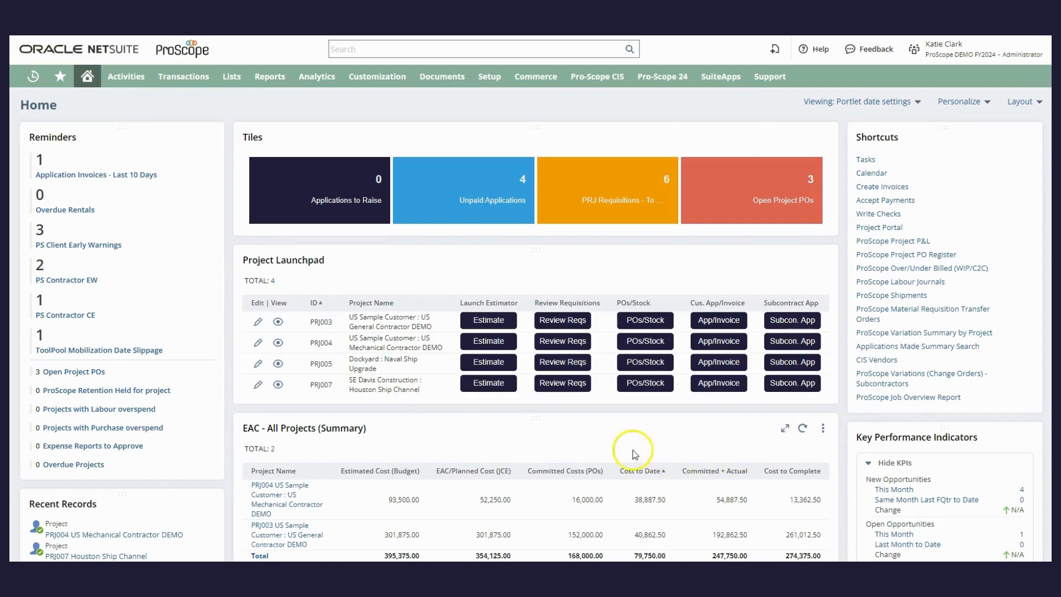
Open the project record PRJ004 US Mechanical Contractor DEMO from the Project Launchpad
{"action": "mouse_move", "coordinate": [321, 347]}
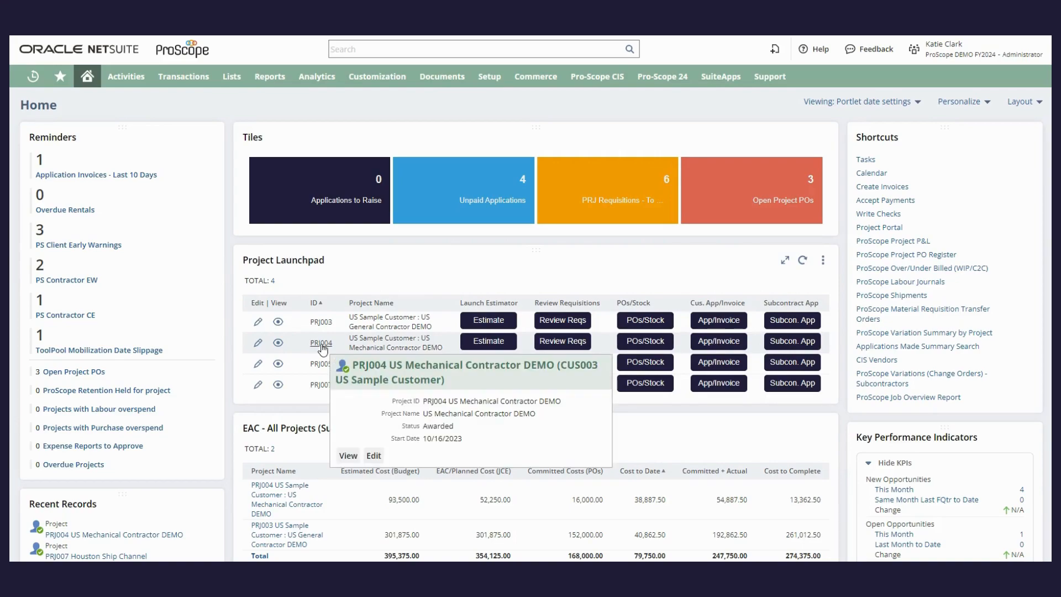
{"action": "left_click", "coordinate": [322, 344]}
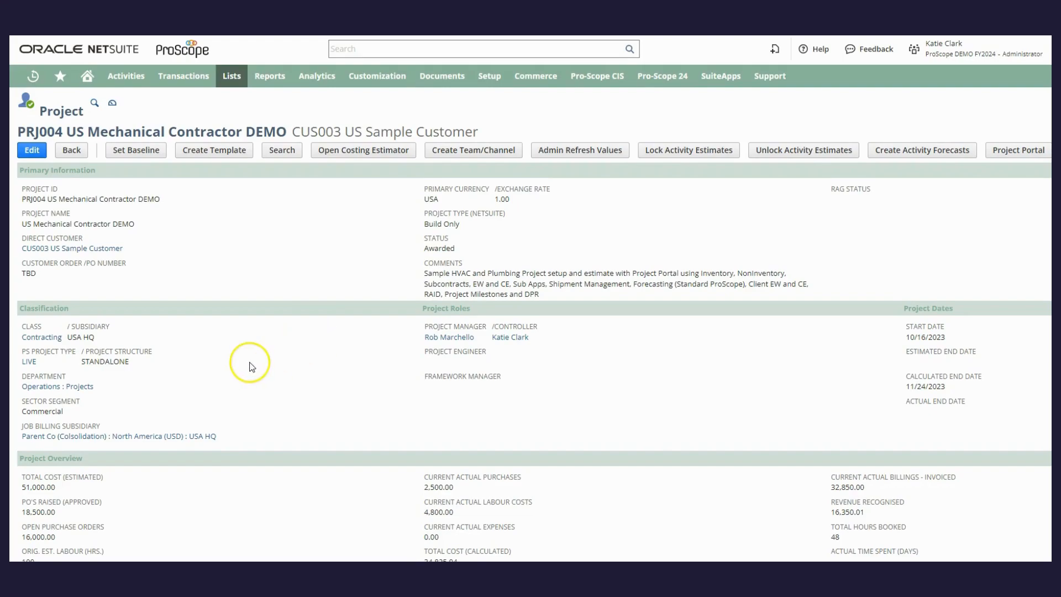
{"action": "scroll", "coordinate": [252, 367], "scroll_direction": "down", "scroll_amount": 1}
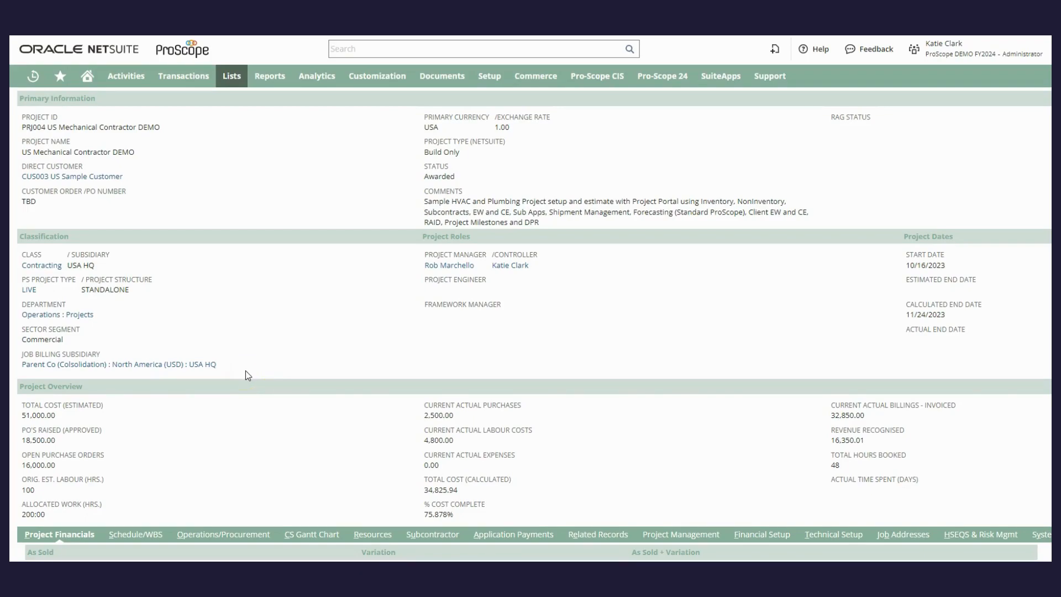
{"action": "scroll", "coordinate": [246, 370], "scroll_direction": "down", "scroll_amount": 3}
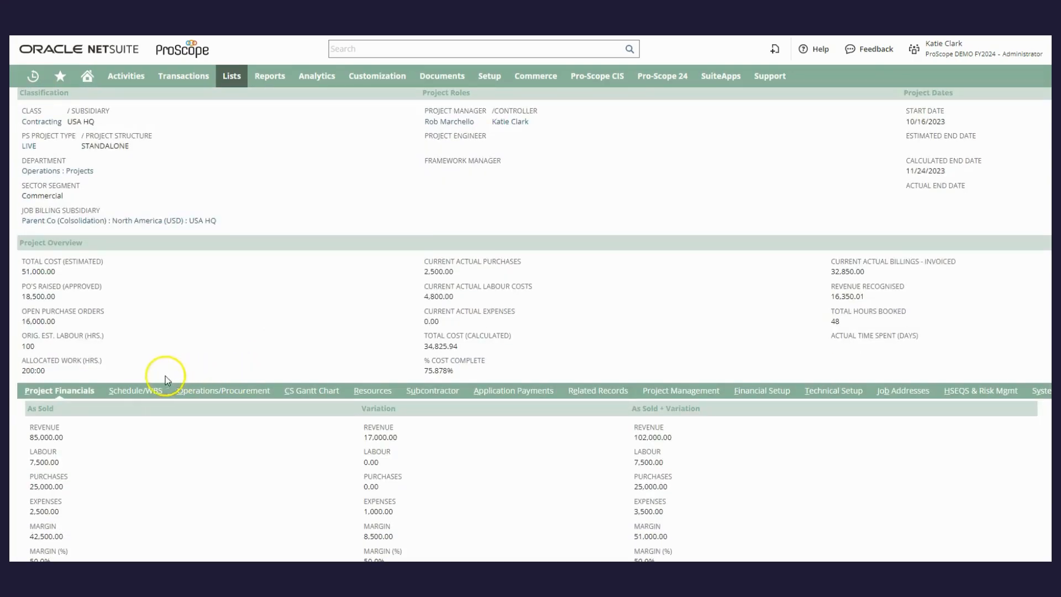
Show the project's ProScope activity tasks under Schedule/WBS and open the Plumbing Contractor task
{"action": "left_click", "coordinate": [137, 391]}
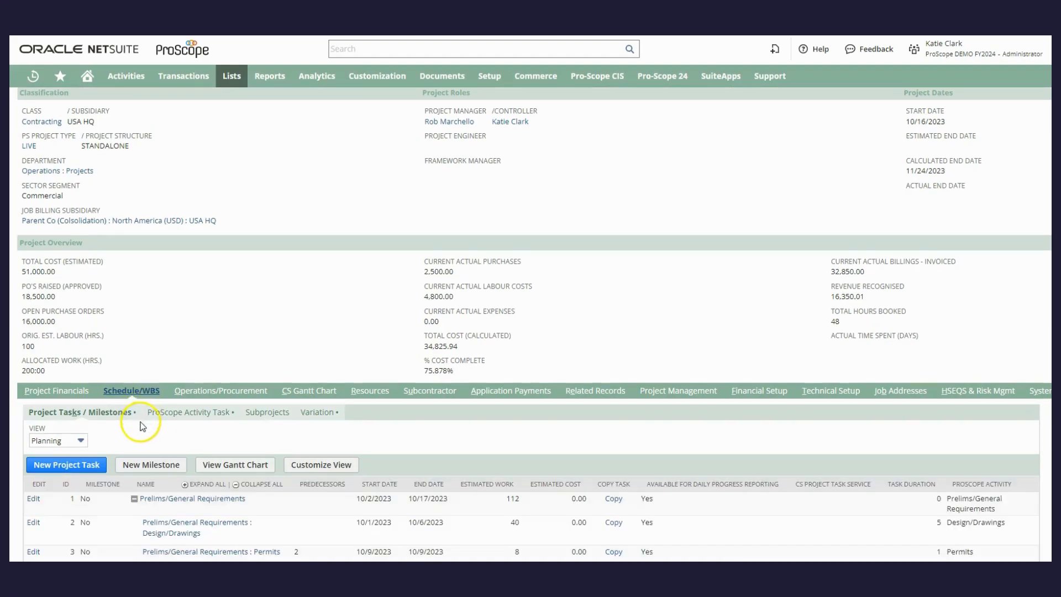
{"action": "left_click", "coordinate": [219, 412]}
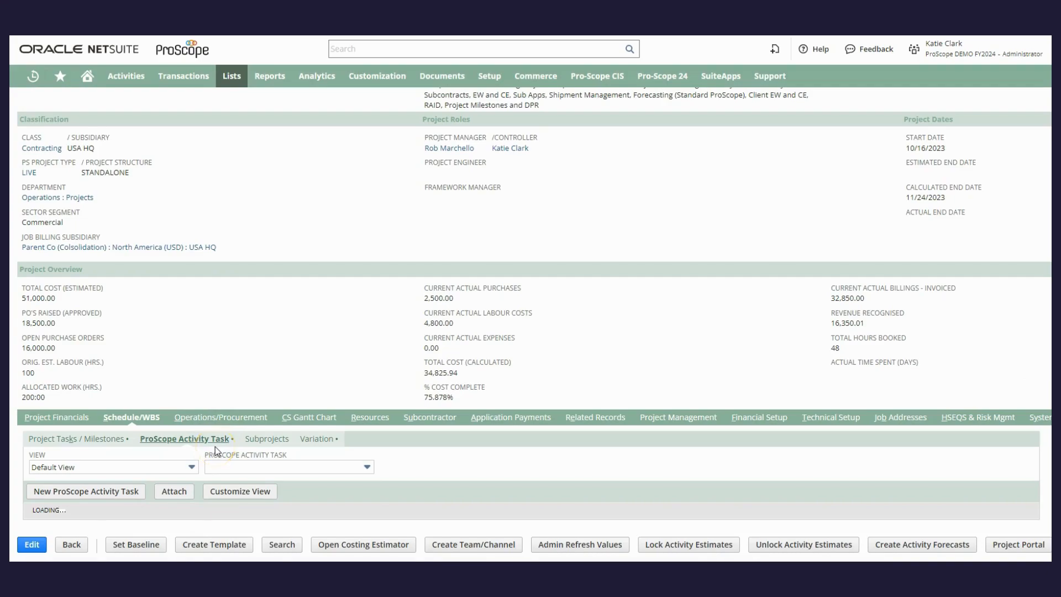
{"action": "scroll", "coordinate": [217, 450], "scroll_direction": "down", "scroll_amount": 3}
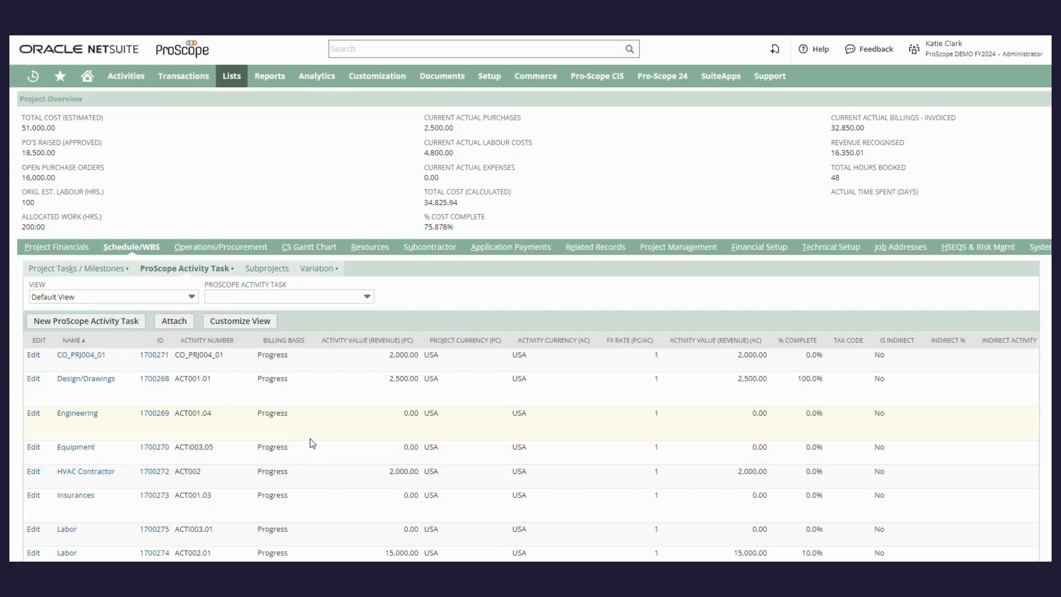
{"action": "scroll", "coordinate": [312, 443], "scroll_direction": "down", "scroll_amount": 4}
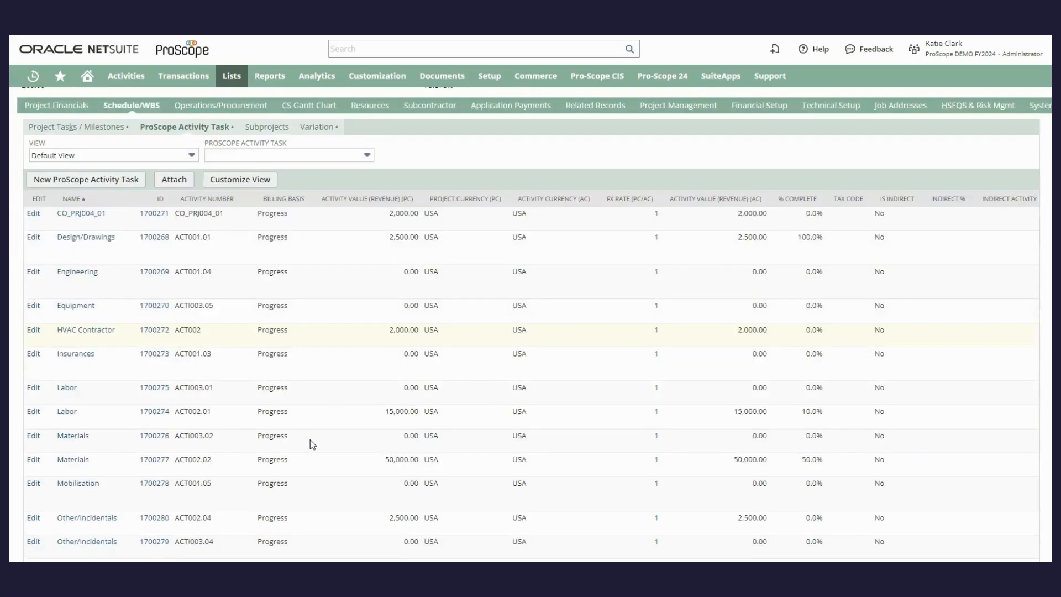
{"action": "scroll", "coordinate": [310, 443], "scroll_direction": "down", "scroll_amount": 3}
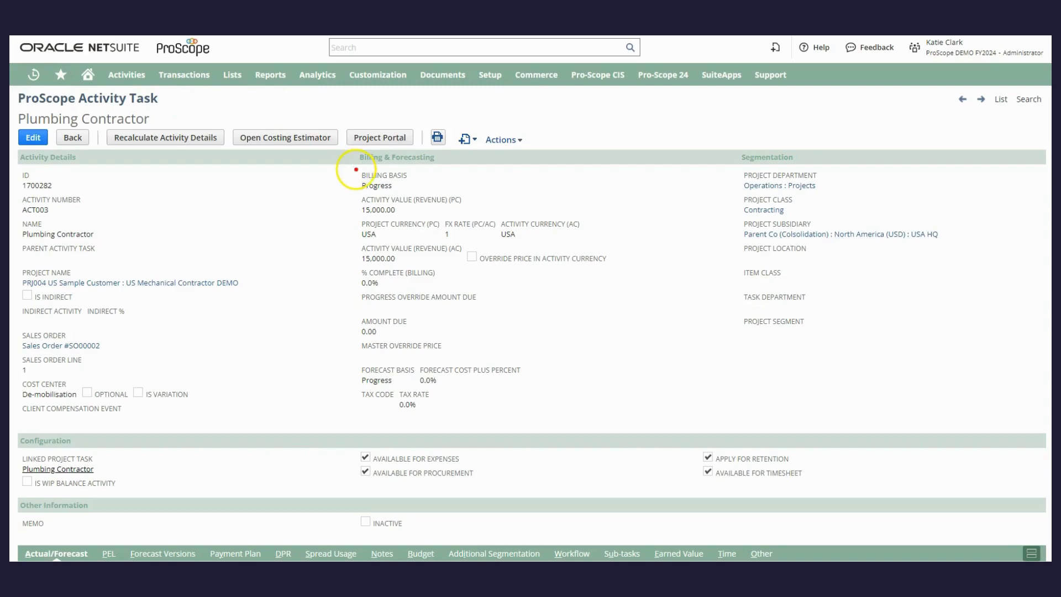
Review the billing basis and activity revenue value of the Plumbing Contractor task
{"action": "left_click_drag", "start_coordinate": [365, 172], "coordinate": [421, 199]}
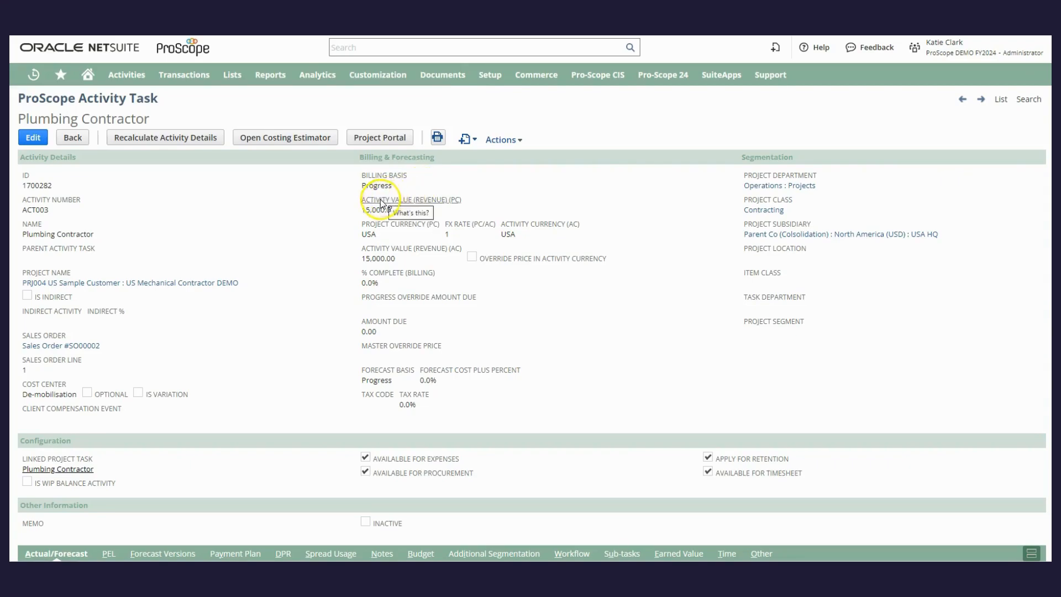
{"action": "left_click_drag", "start_coordinate": [355, 194], "coordinate": [465, 219]}
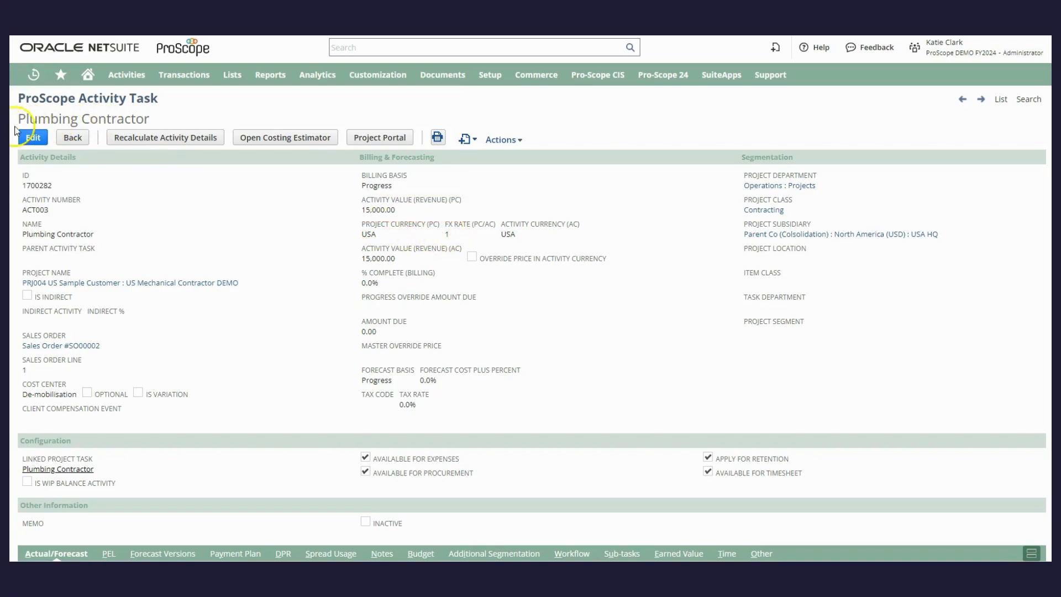
{"action": "left_click_drag", "start_coordinate": [13, 121], "coordinate": [31, 136]}
{"action": "left_click", "coordinate": [22, 110]}
{"action": "left_click", "coordinate": [58, 77]}
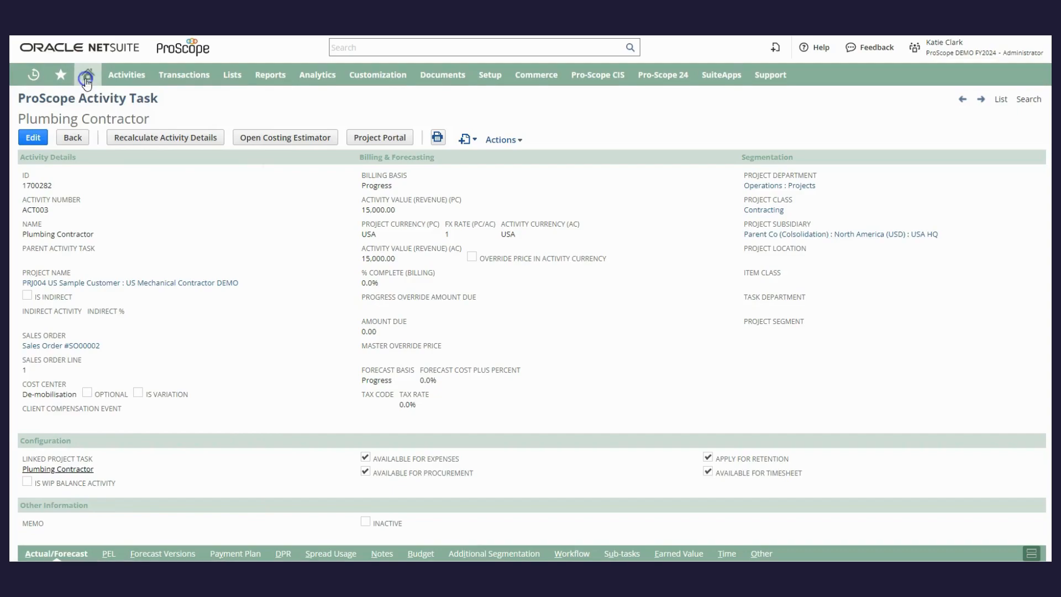
Return to the home dashboard, start a customer application for payment for PRJ004, and open its activity lines for management
{"action": "left_click", "coordinate": [84, 75]}
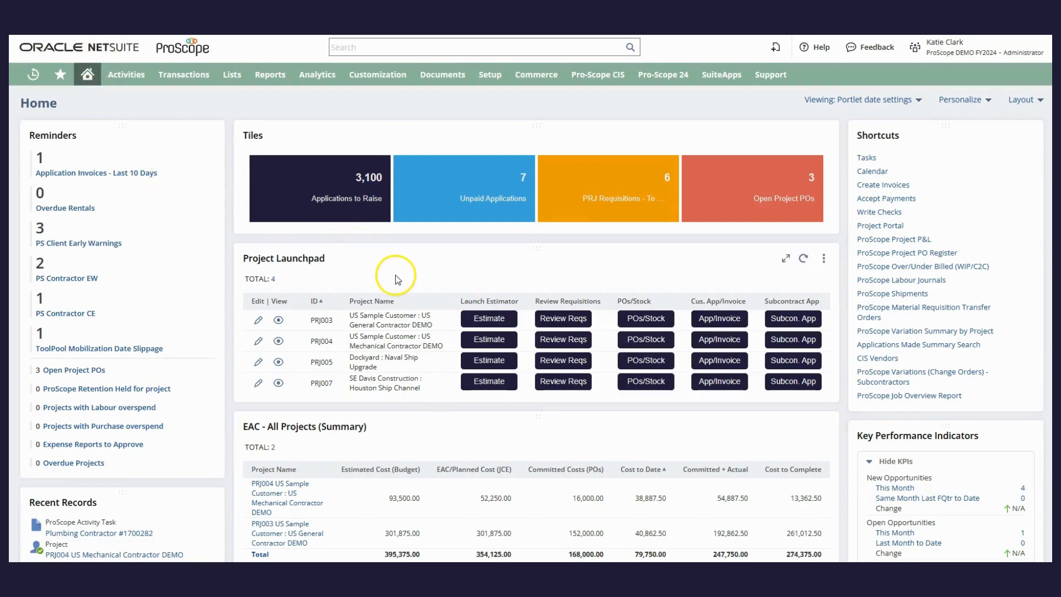
{"action": "left_click", "coordinate": [719, 339]}
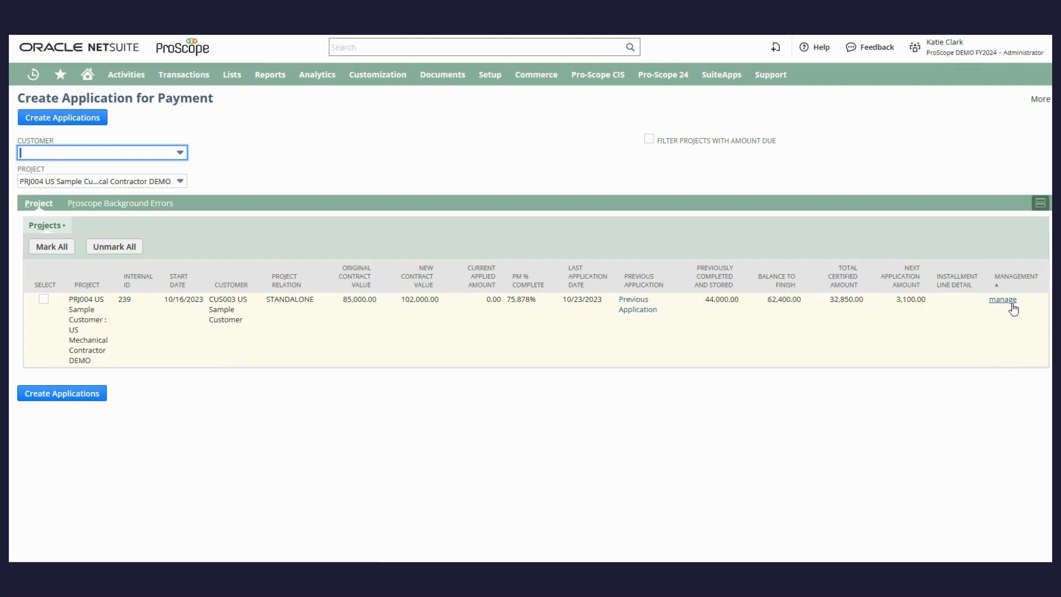
{"action": "left_click", "coordinate": [1013, 305]}
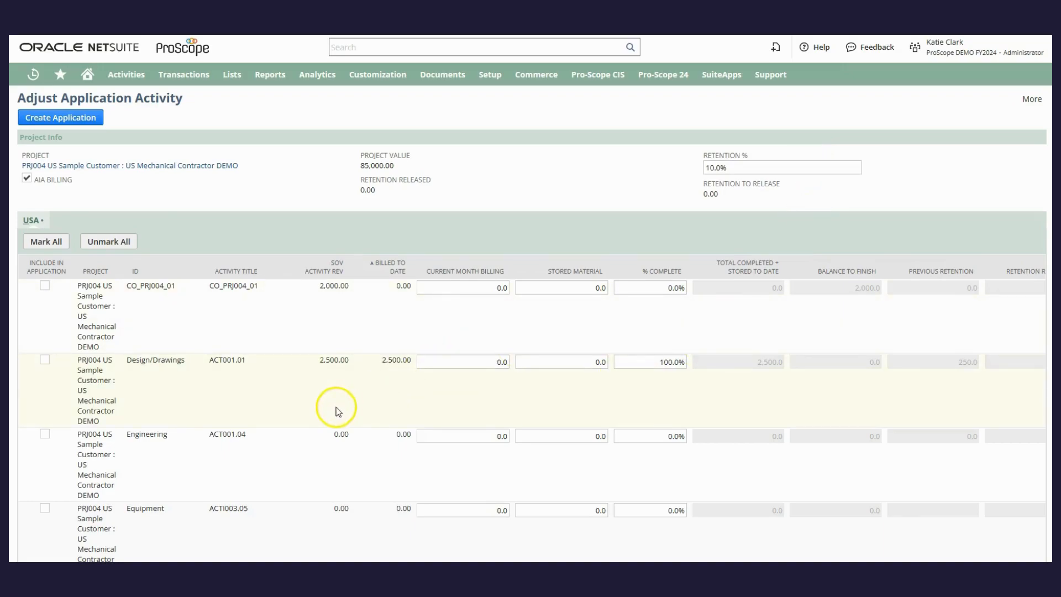
Include the Plumbing Contractor activity (ACT003) in the application and set its completion to 50%
{"action": "scroll", "coordinate": [334, 409], "scroll_direction": "down", "scroll_amount": 15}
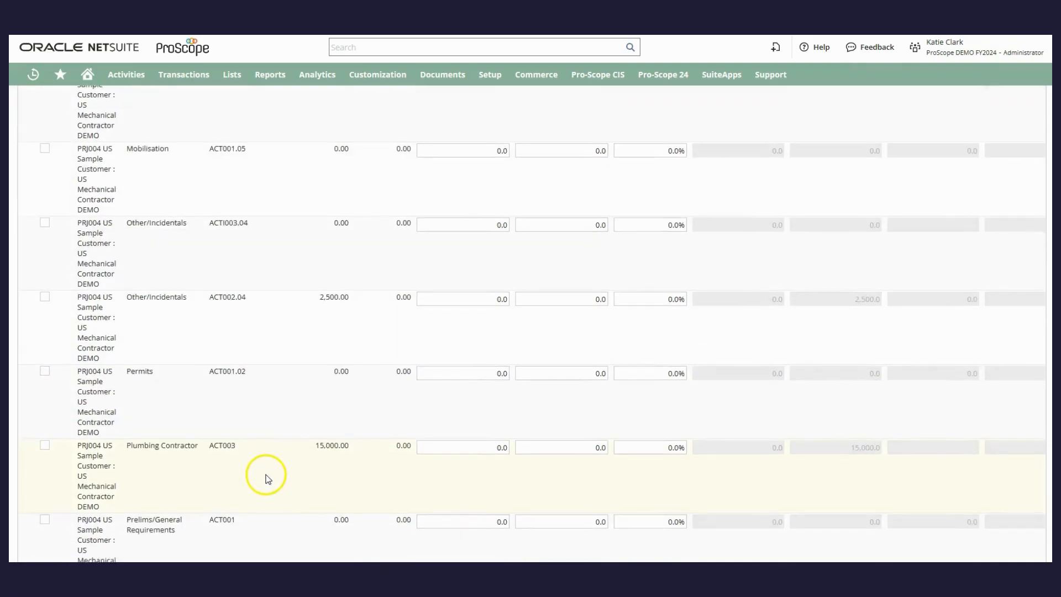
{"action": "scroll", "coordinate": [265, 479], "scroll_direction": "down", "scroll_amount": 5}
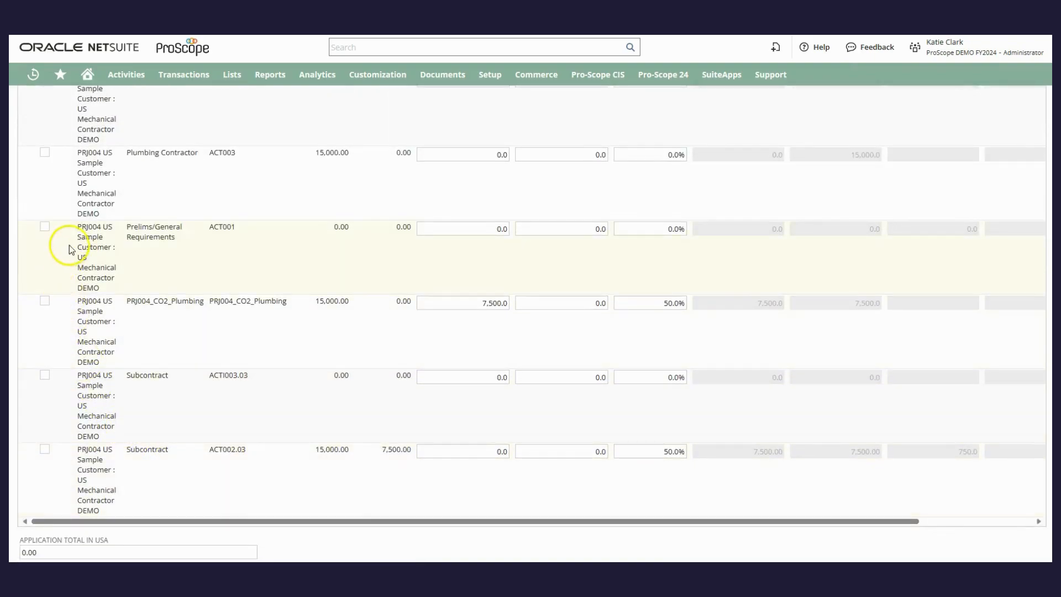
{"action": "left_click", "coordinate": [45, 152]}
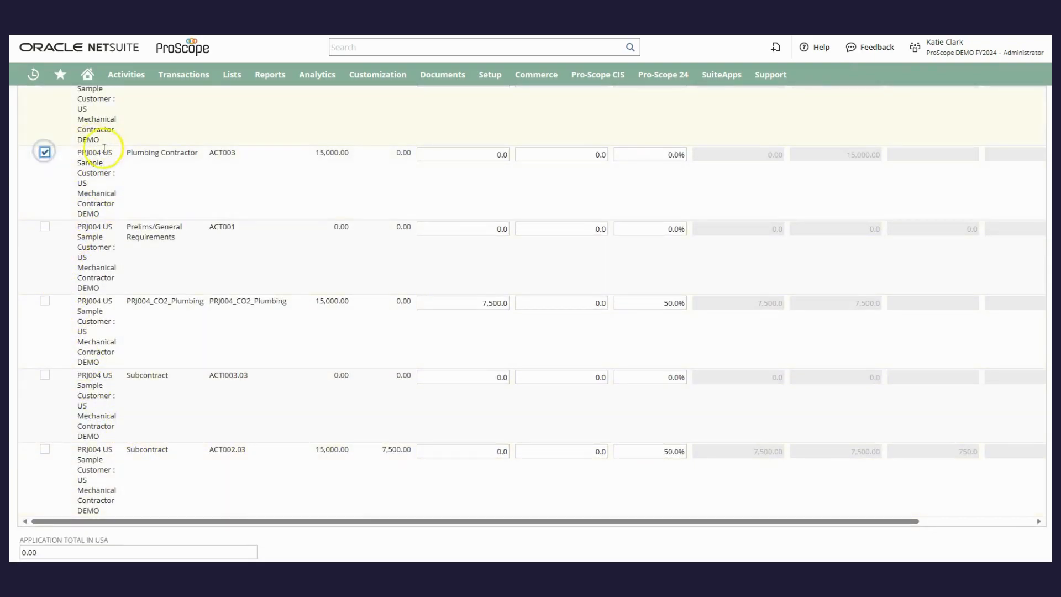
{"action": "left_click", "coordinate": [652, 152]}
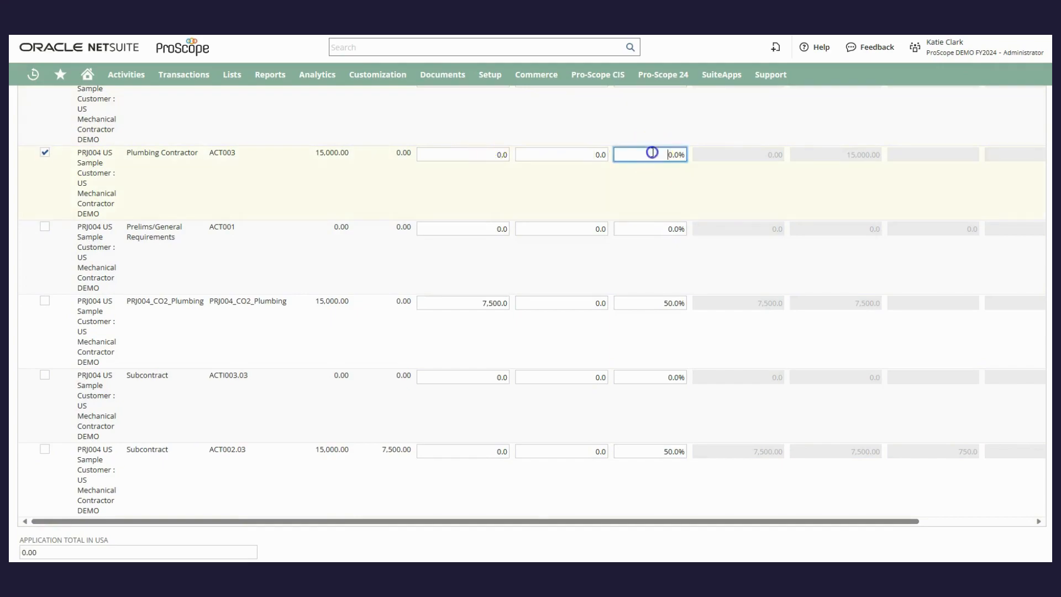
{"action": "key", "text": "BackSpace"}
{"action": "type", "text": "50"}
{"action": "left_click", "coordinate": [775, 118]}
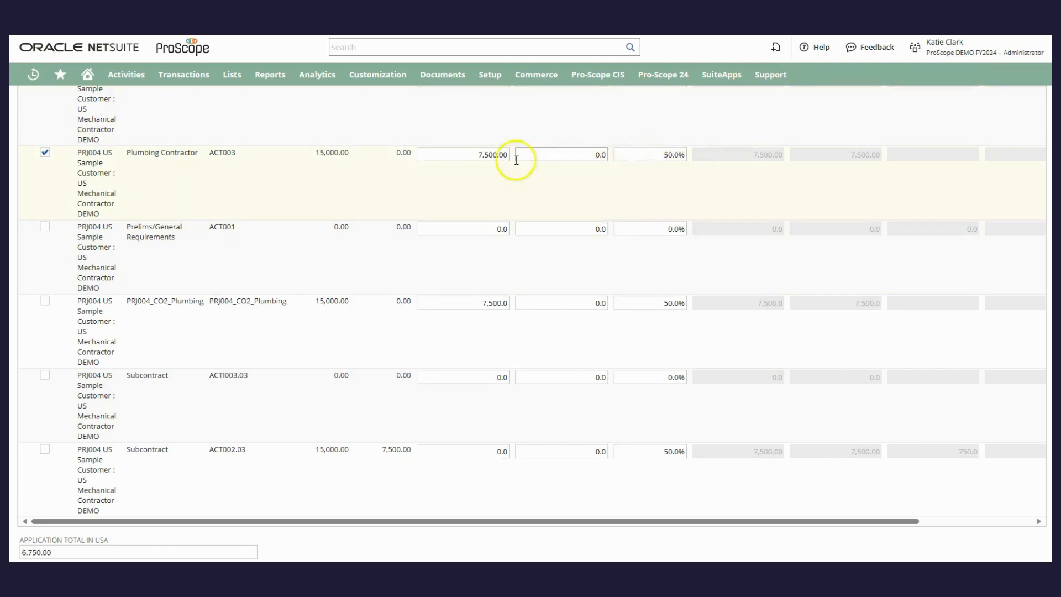
Check the Plumbing Contractor line and the application total, and create the application
{"action": "scroll", "coordinate": [86, 513], "scroll_direction": "down", "scroll_amount": 1}
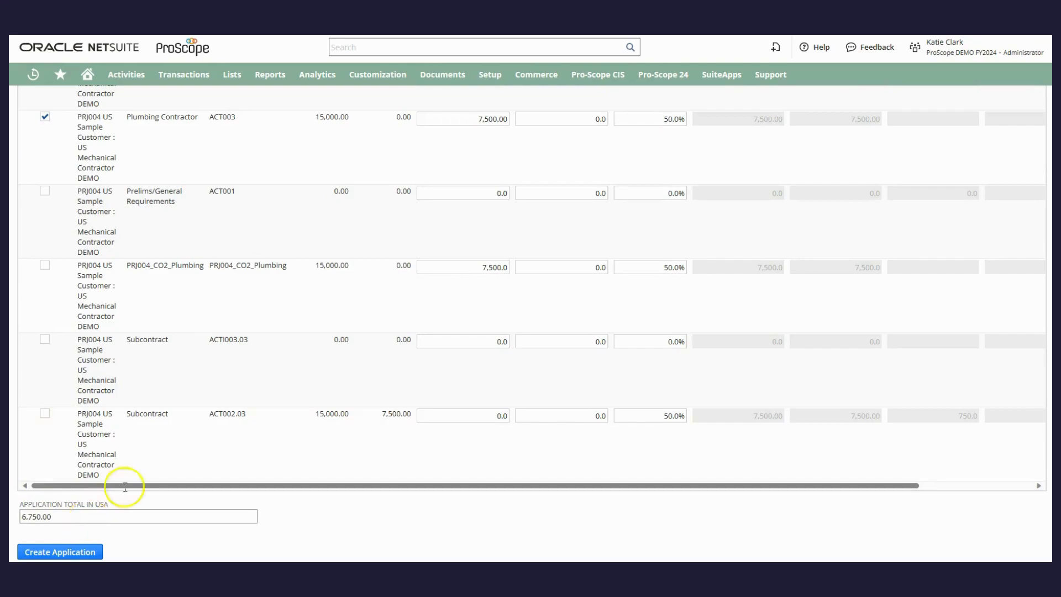
{"action": "scroll", "coordinate": [481, 251], "scroll_direction": "up", "scroll_amount": 2}
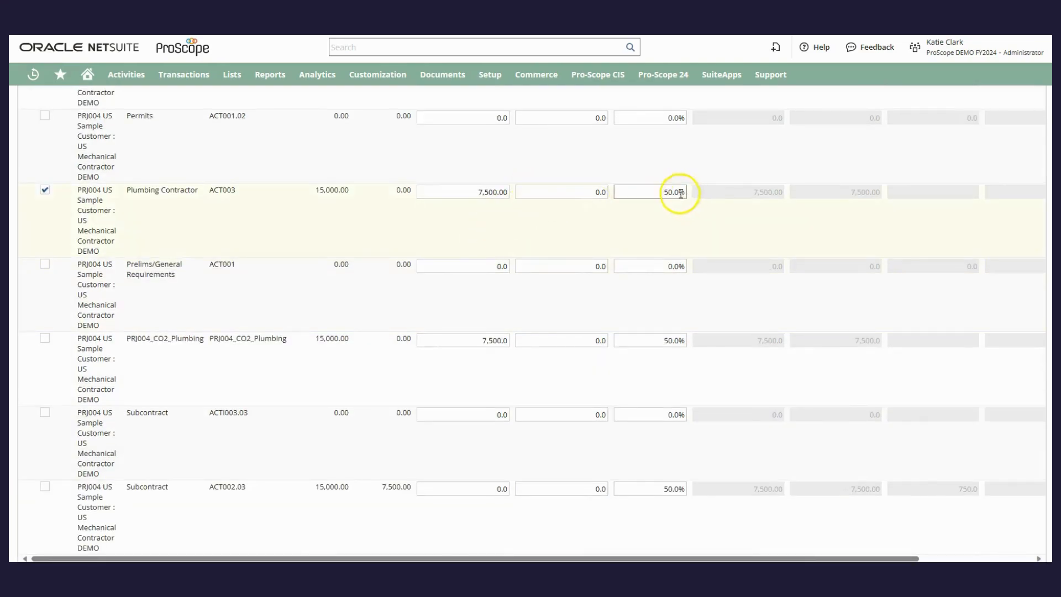
{"action": "scroll", "coordinate": [474, 234], "scroll_direction": "down", "scroll_amount": 2}
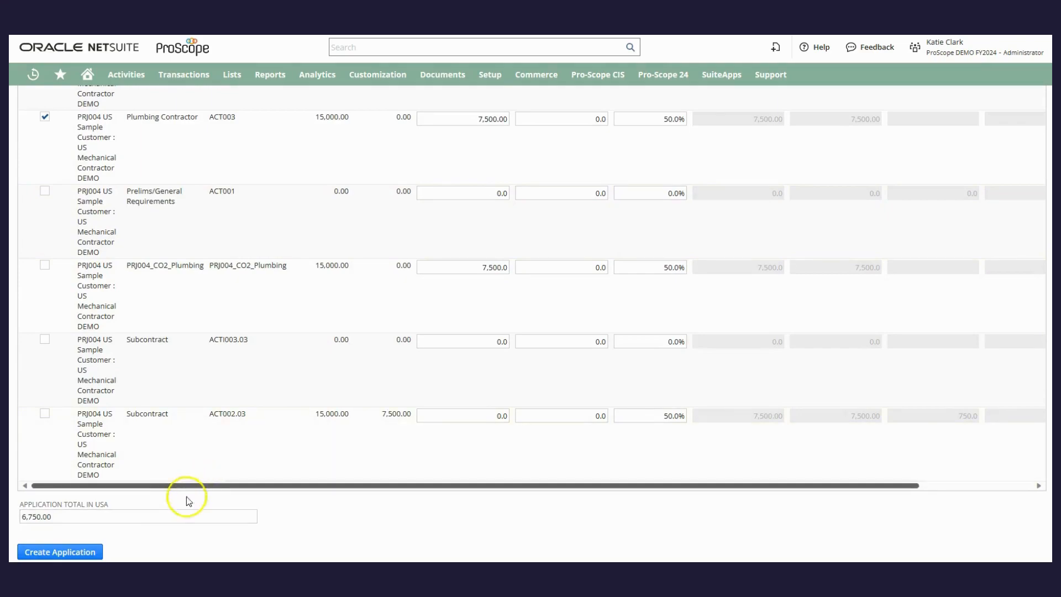
{"action": "left_click", "coordinate": [90, 551]}
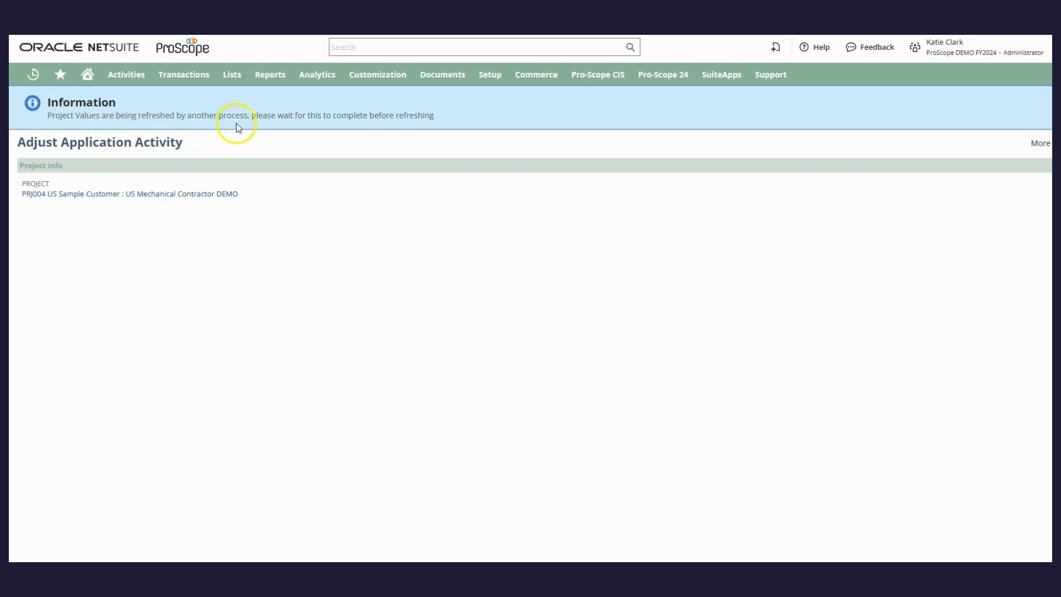
Open the PRJ004 project record again and show its application payments information
{"action": "left_click", "coordinate": [235, 198]}
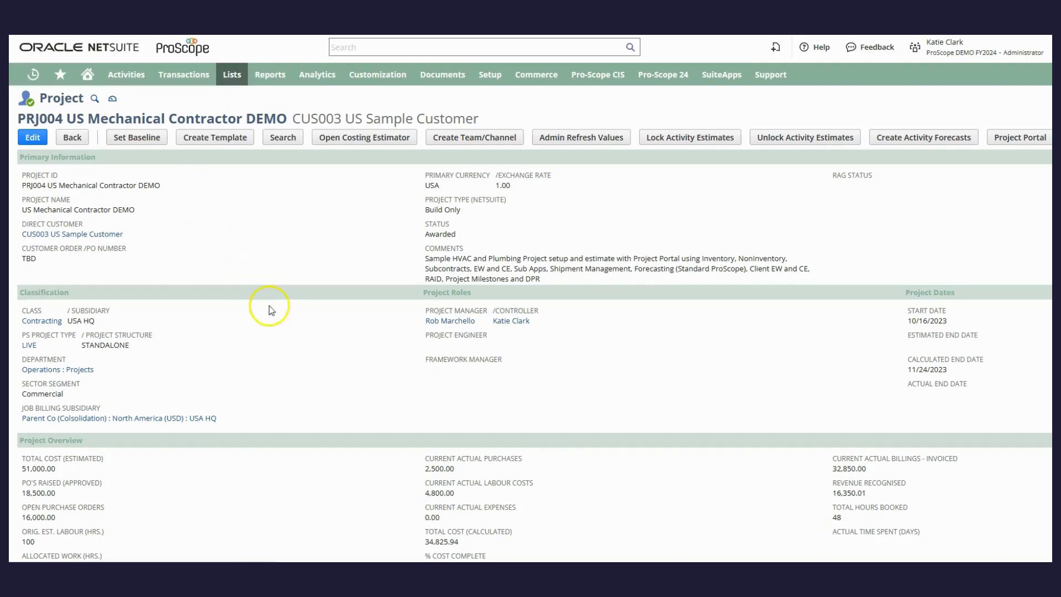
{"action": "scroll", "coordinate": [266, 442], "scroll_direction": "down", "scroll_amount": 1}
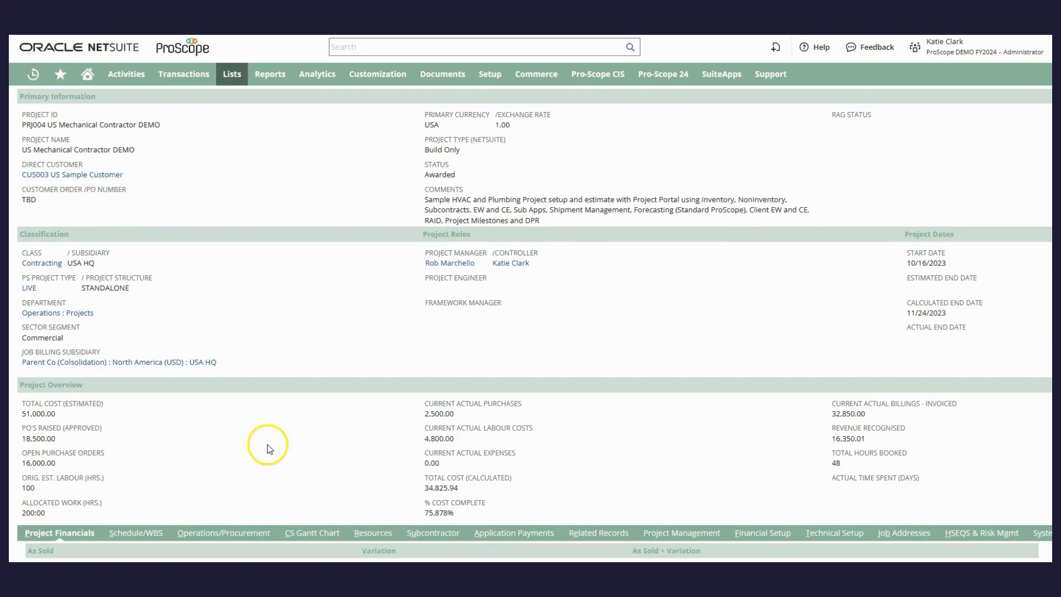
{"action": "scroll", "coordinate": [266, 450], "scroll_direction": "down", "scroll_amount": 3}
{"action": "scroll", "coordinate": [262, 462], "scroll_direction": "down", "scroll_amount": 1}
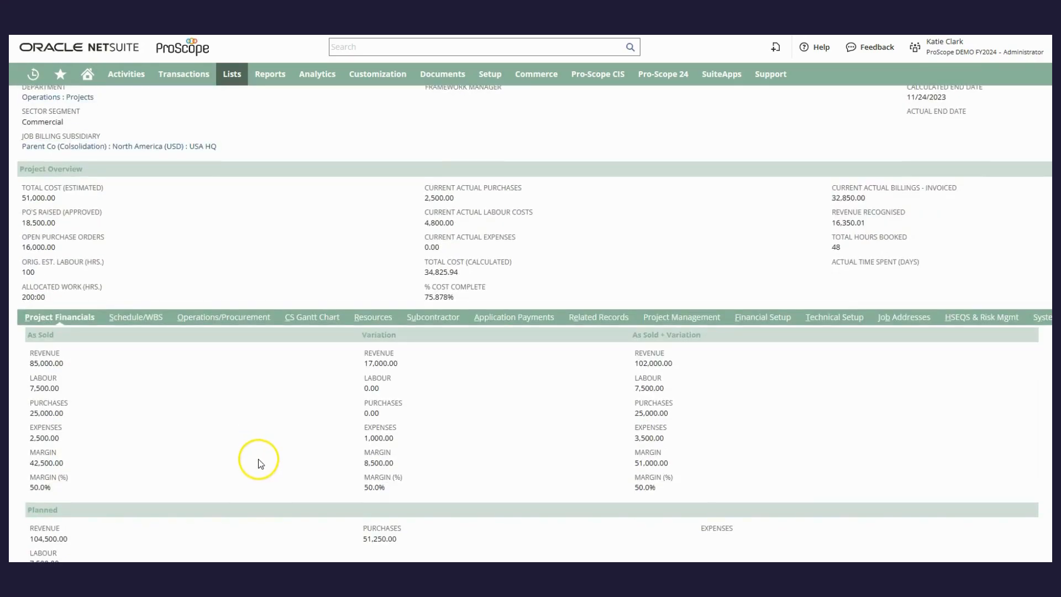
{"action": "left_click", "coordinate": [480, 322]}
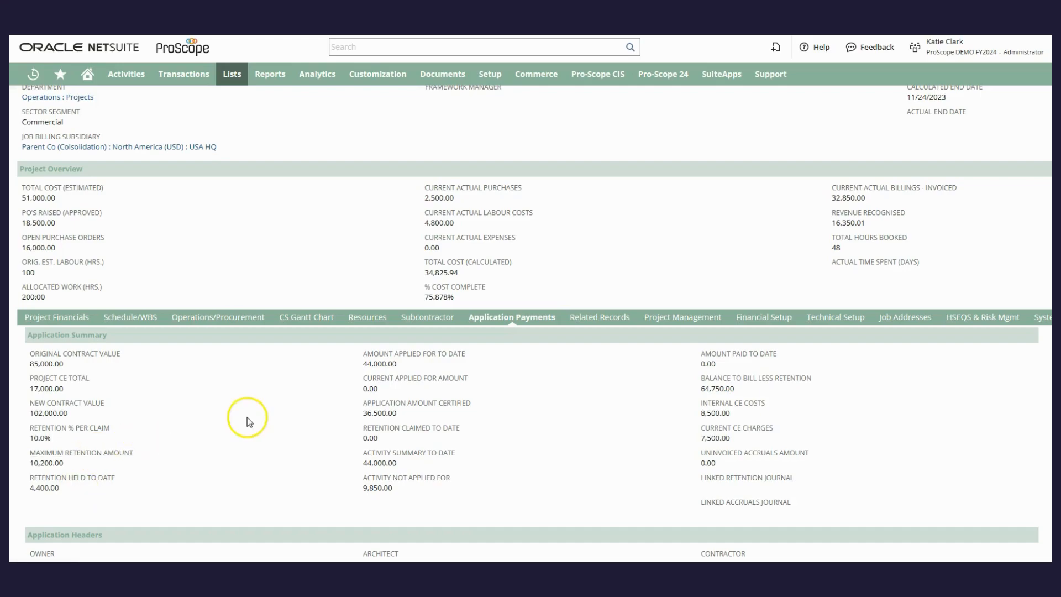
Look through the application summary and detail, list the project's ProScope applications, and open application number 3 dated 10/23/2023
{"action": "scroll", "coordinate": [248, 420], "scroll_direction": "down", "scroll_amount": 1}
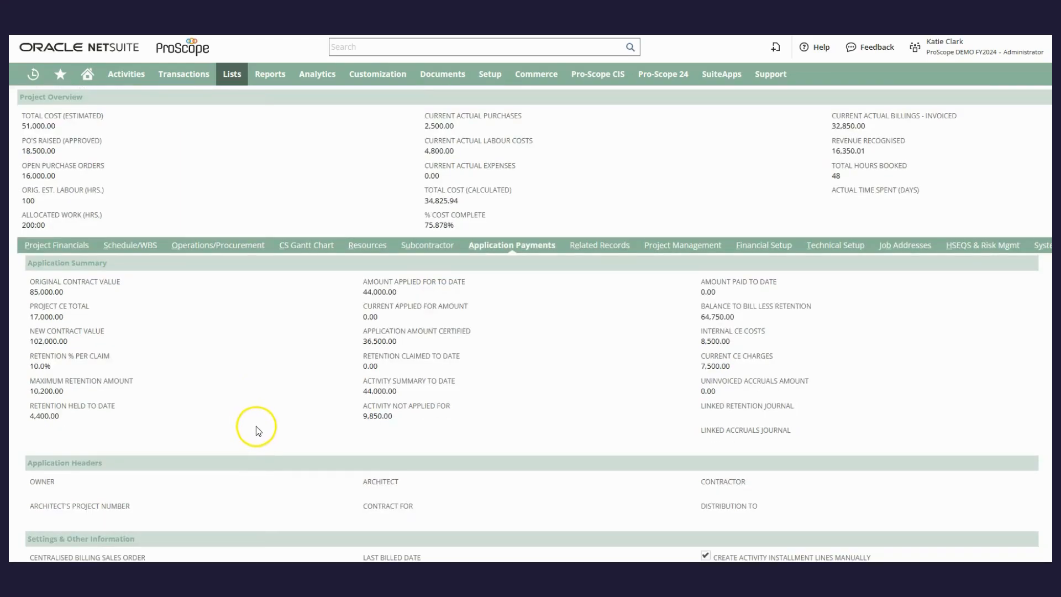
{"action": "scroll", "coordinate": [257, 426], "scroll_direction": "down", "scroll_amount": 1}
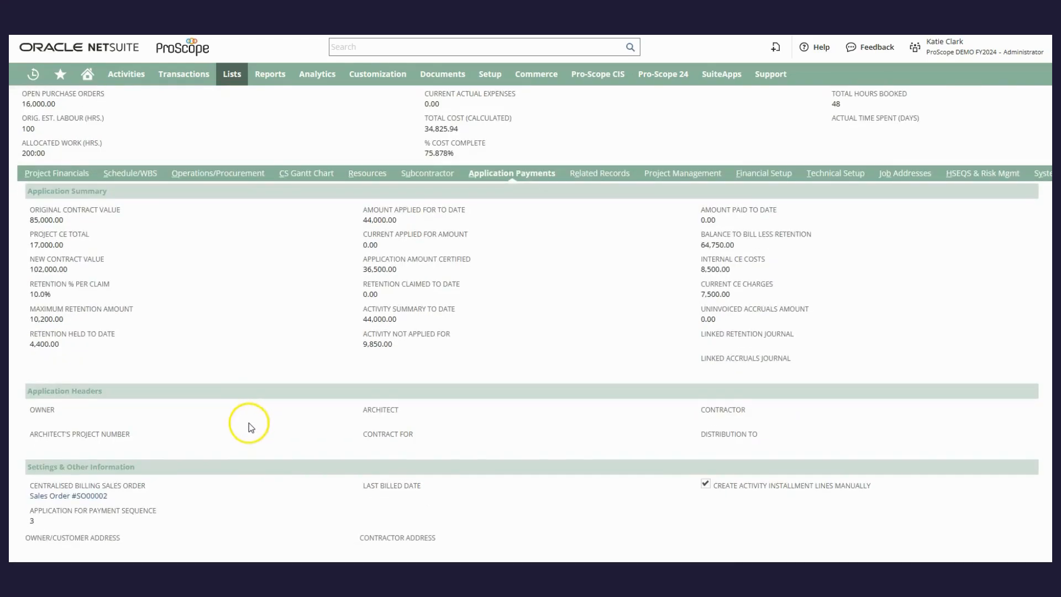
{"action": "scroll", "coordinate": [248, 428], "scroll_direction": "down", "scroll_amount": 1}
{"action": "scroll", "coordinate": [246, 481], "scroll_direction": "down", "scroll_amount": 1}
{"action": "scroll", "coordinate": [247, 484], "scroll_direction": "down", "scroll_amount": 1}
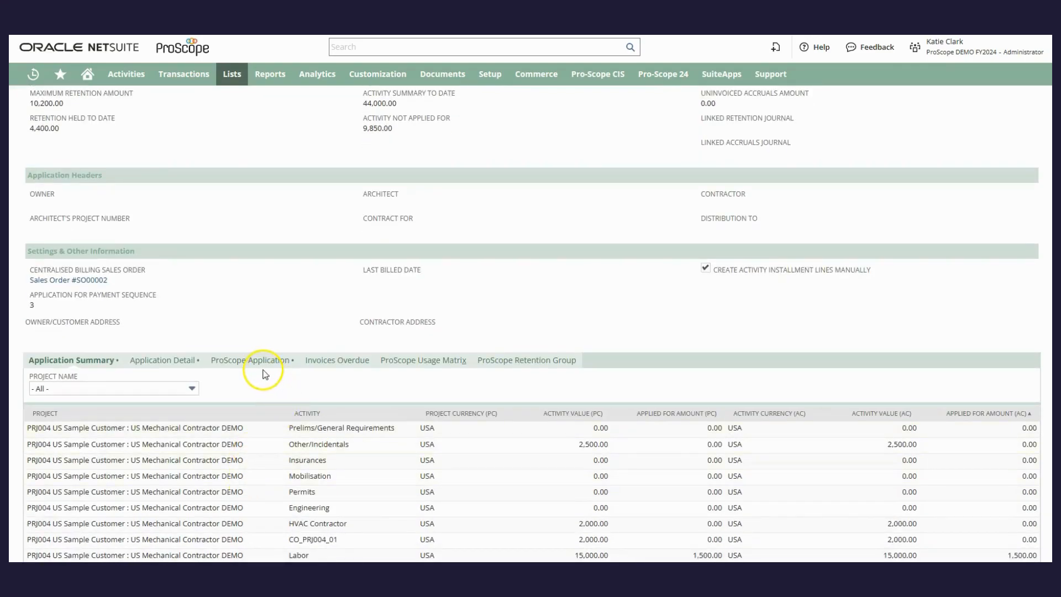
{"action": "left_click", "coordinate": [190, 362]}
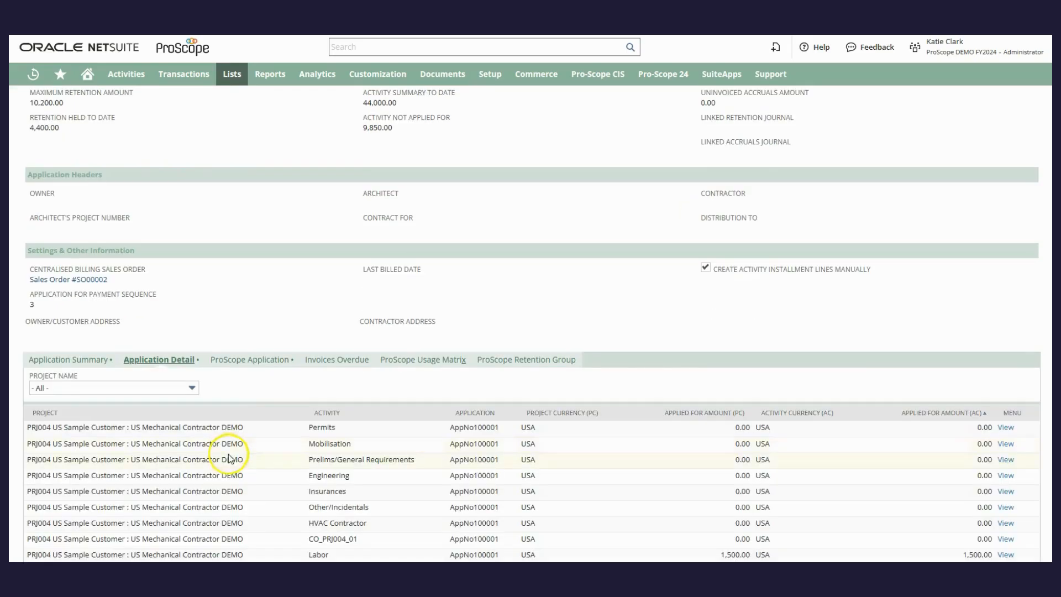
{"action": "left_click", "coordinate": [243, 360]}
{"action": "scroll", "coordinate": [245, 433], "scroll_direction": "down", "scroll_amount": 1}
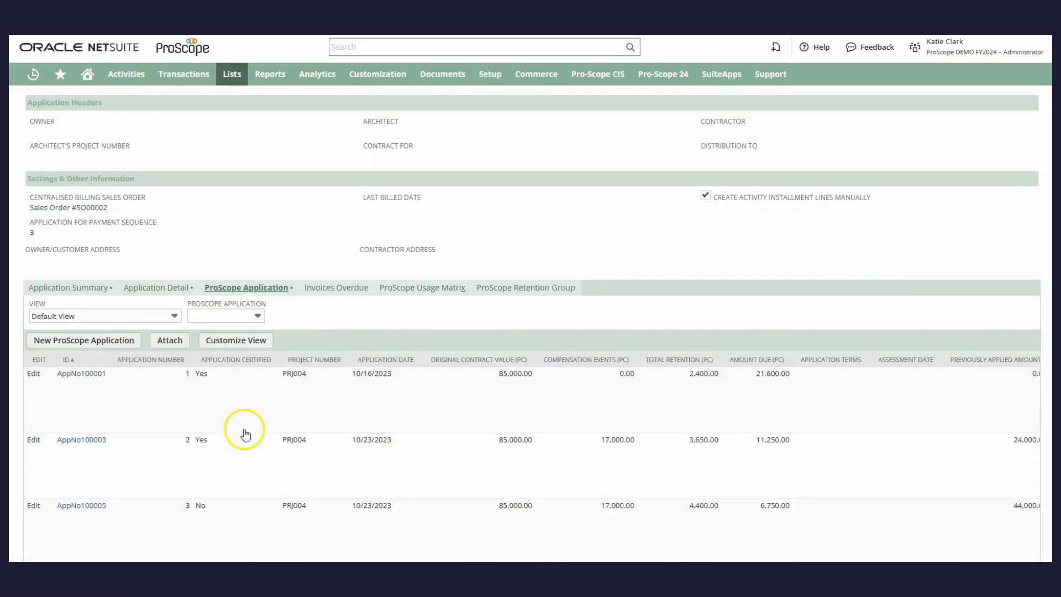
{"action": "scroll", "coordinate": [243, 433], "scroll_direction": "down", "scroll_amount": 1}
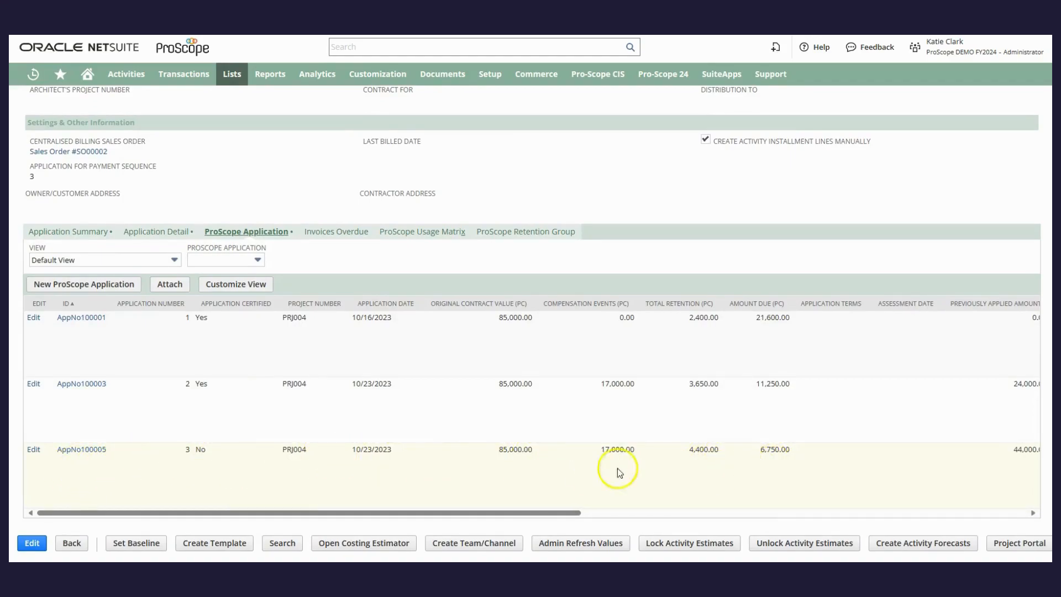
{"action": "left_click", "coordinate": [101, 452]}
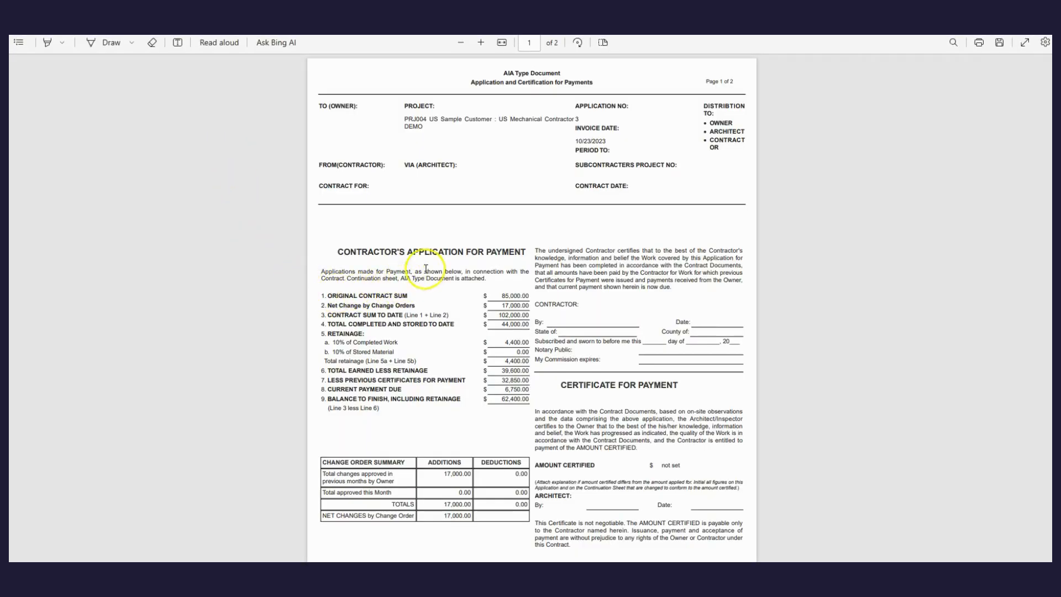
Review both pages of the AIA-type payment document for application 3, including the Plumbing Contractor line, and close the document
{"action": "left_click", "coordinate": [537, 198]}
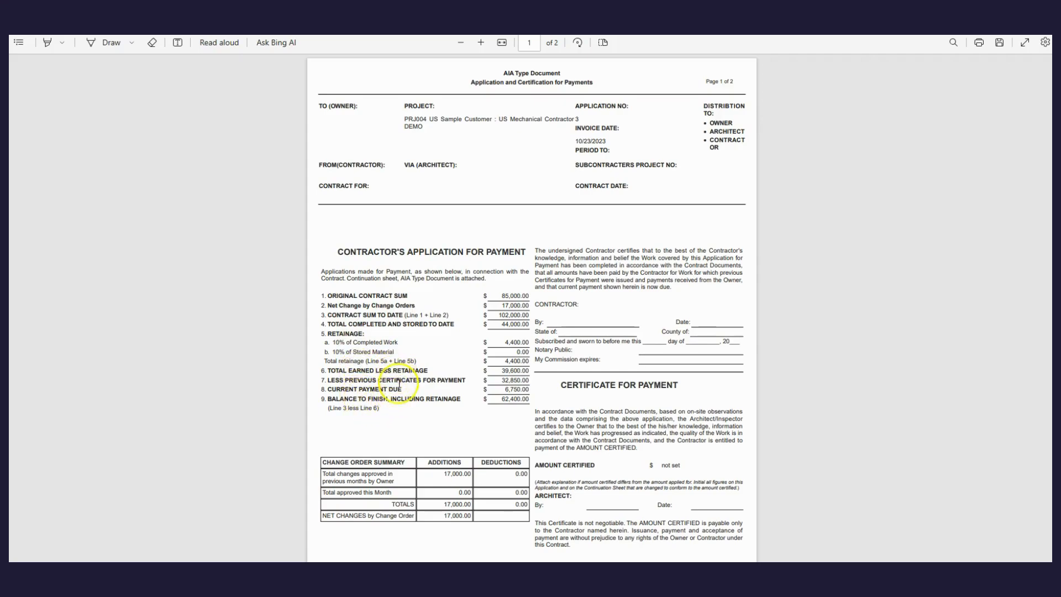
{"action": "scroll", "coordinate": [409, 398], "scroll_direction": "down", "scroll_amount": 3}
{"action": "scroll", "coordinate": [411, 400], "scroll_direction": "down", "scroll_amount": 5}
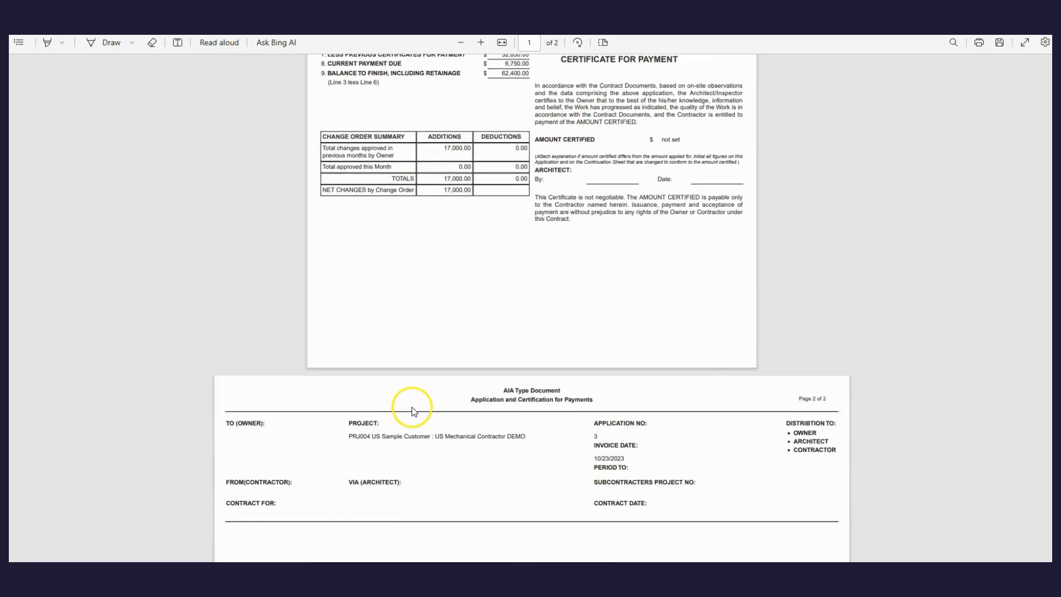
{"action": "scroll", "coordinate": [412, 408], "scroll_direction": "down", "scroll_amount": 3}
{"action": "scroll", "coordinate": [412, 406], "scroll_direction": "down", "scroll_amount": 2}
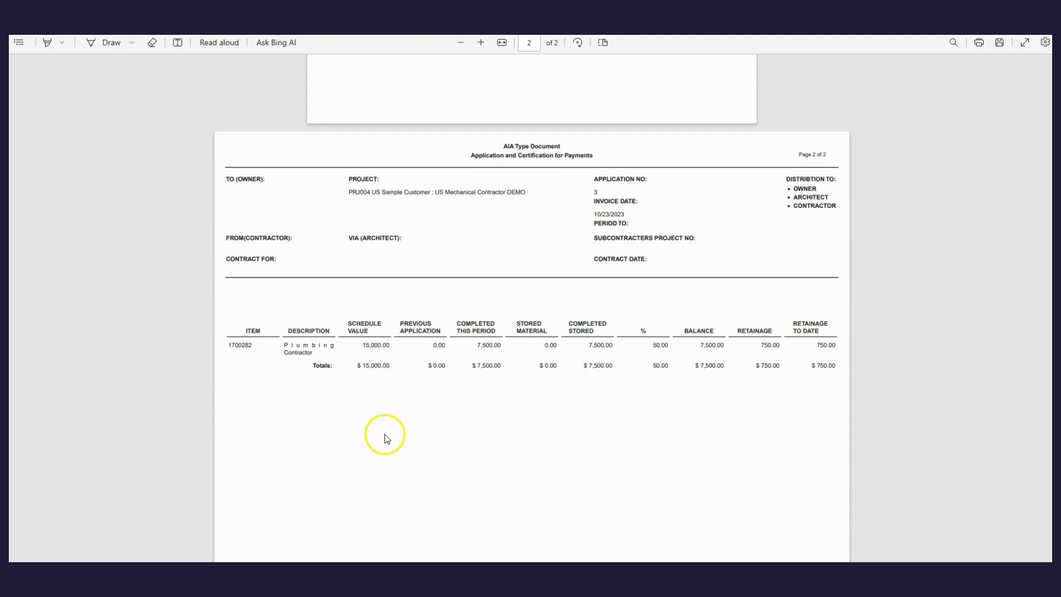
{"action": "scroll", "coordinate": [388, 426], "scroll_direction": "up", "scroll_amount": 10}
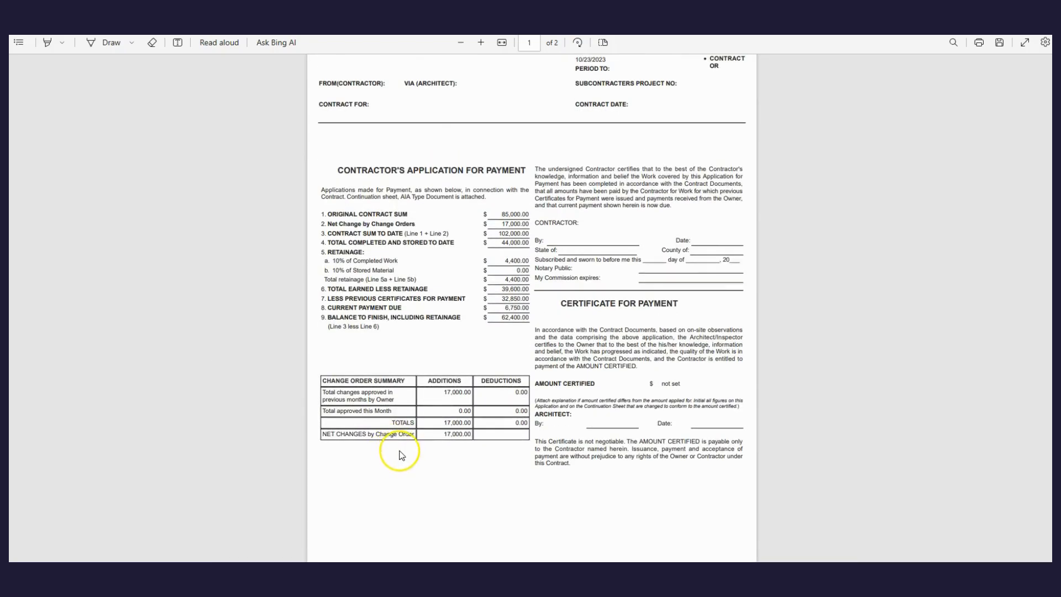
{"action": "scroll", "coordinate": [402, 456], "scroll_direction": "up", "scroll_amount": 3}
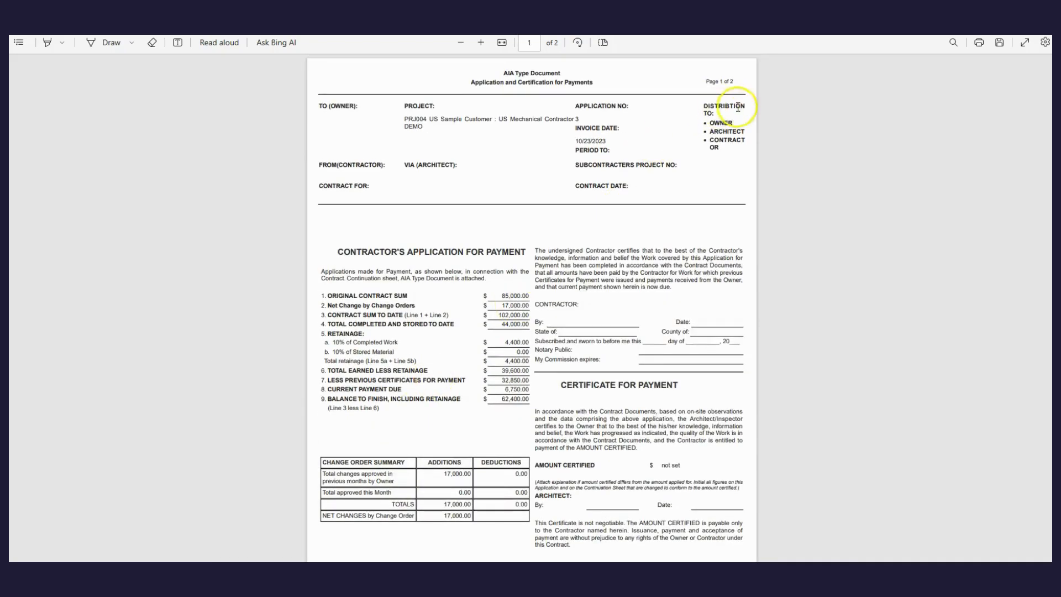
{"action": "key", "text": "ctrl+w"}
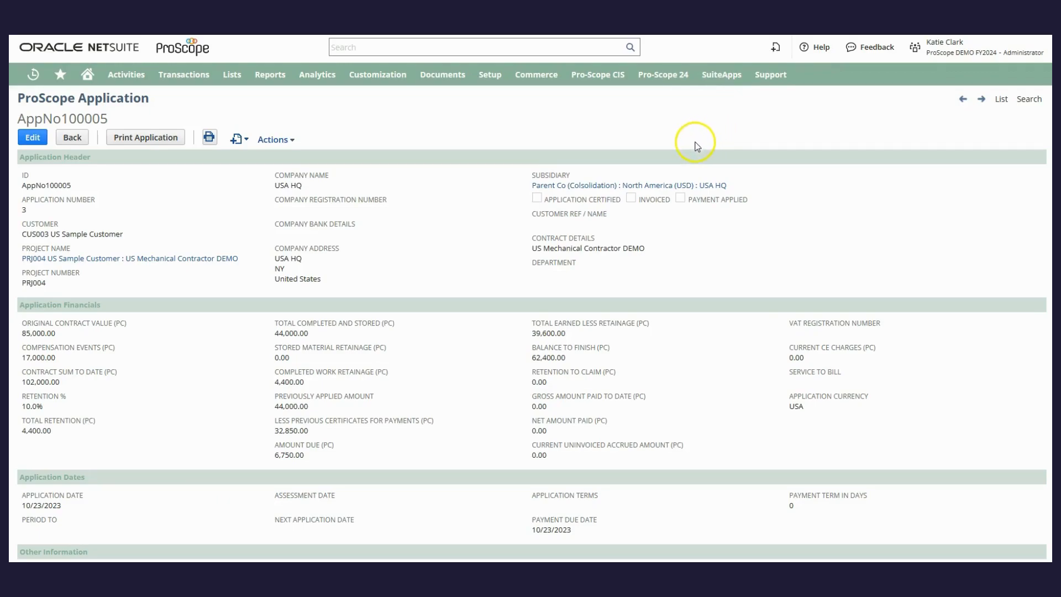
Open certification and invoicing for payment applications, select PRJ004 application number 3, and invoice it
{"action": "mouse_move", "coordinate": [686, 78]}
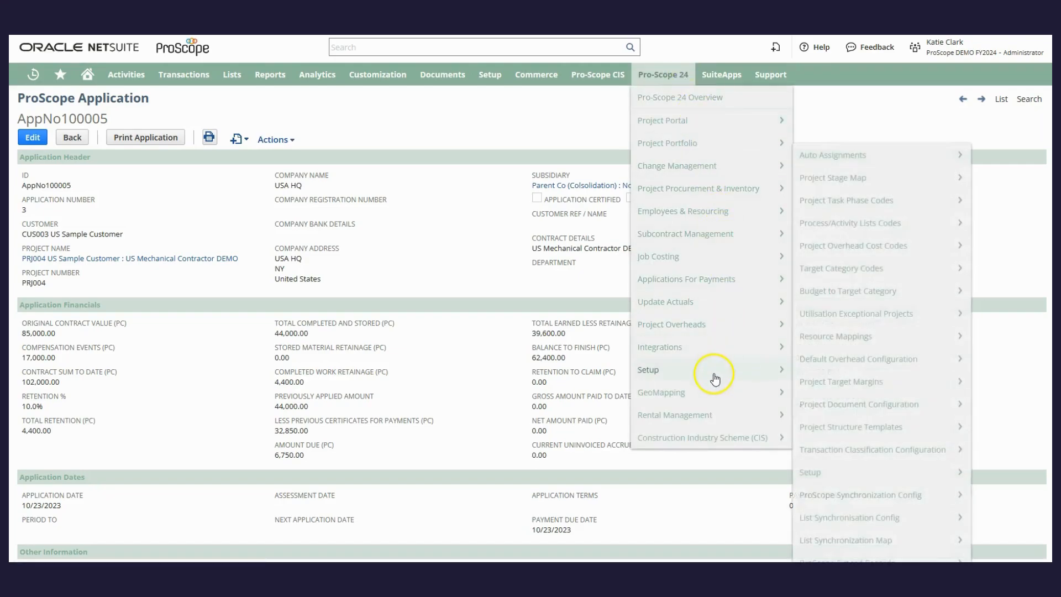
{"action": "mouse_move", "coordinate": [710, 277]}
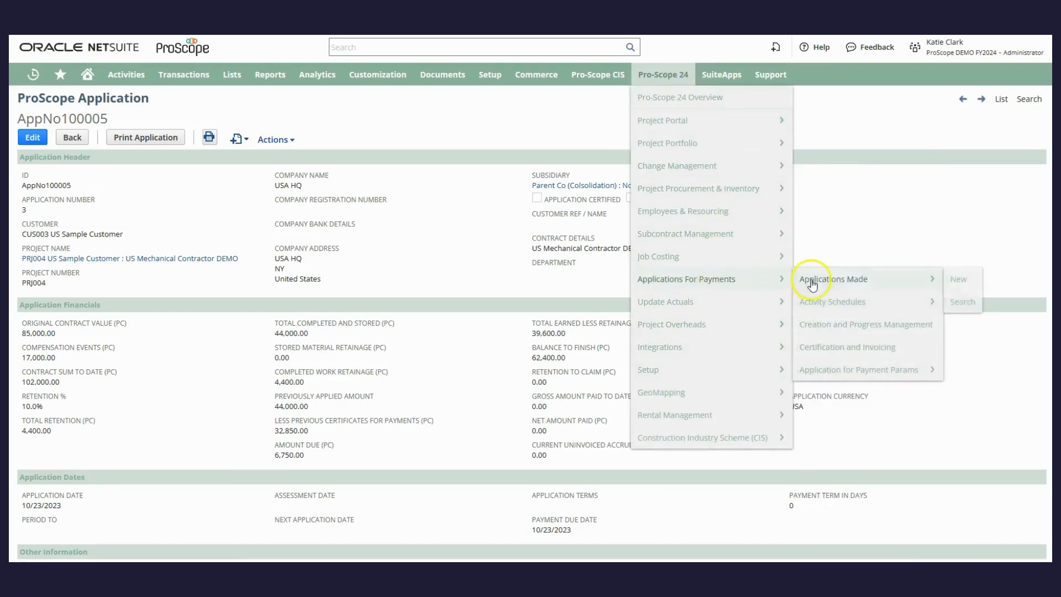
{"action": "left_click", "coordinate": [840, 350]}
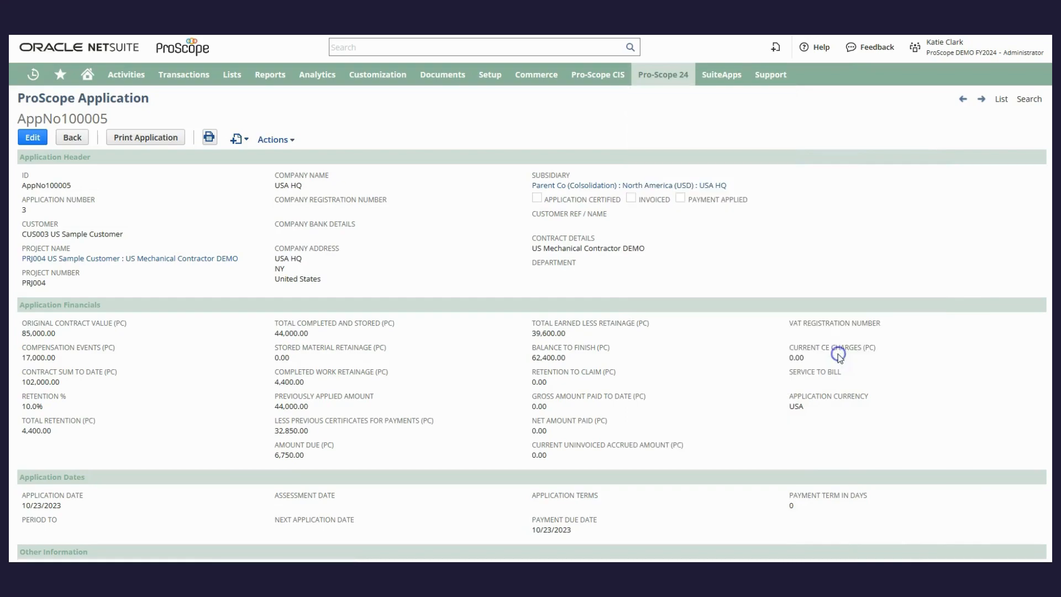
{"action": "mouse_move", "coordinate": [271, 74]}
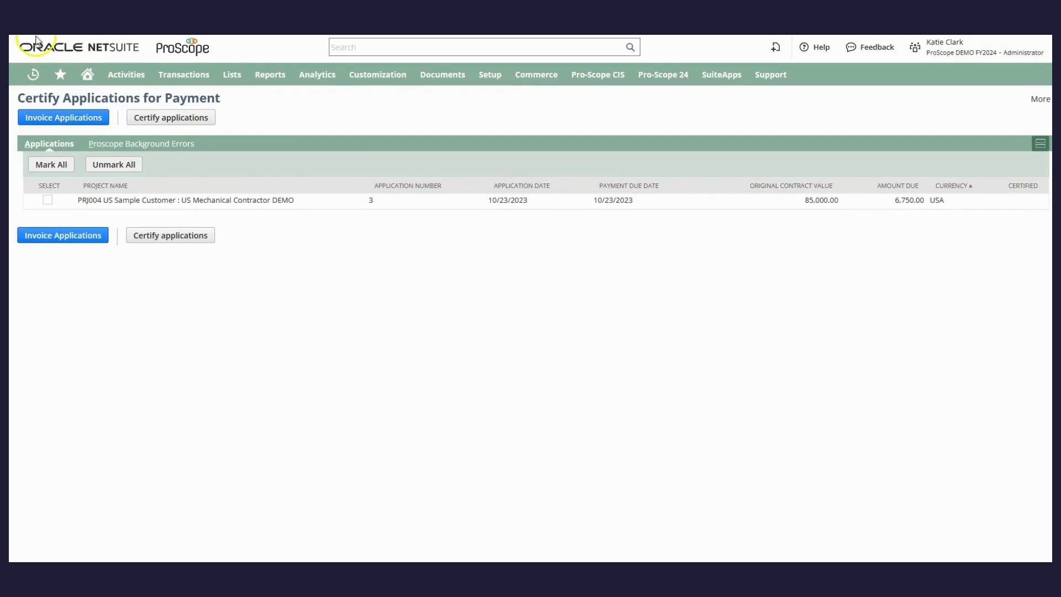
{"action": "left_click", "coordinate": [47, 200]}
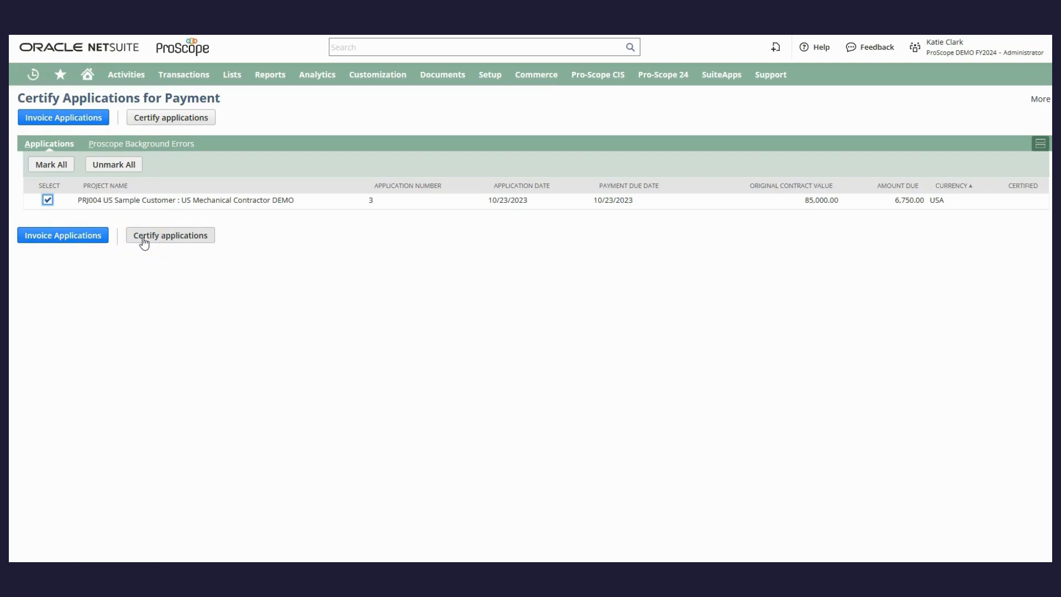
{"action": "left_click", "coordinate": [78, 238]}
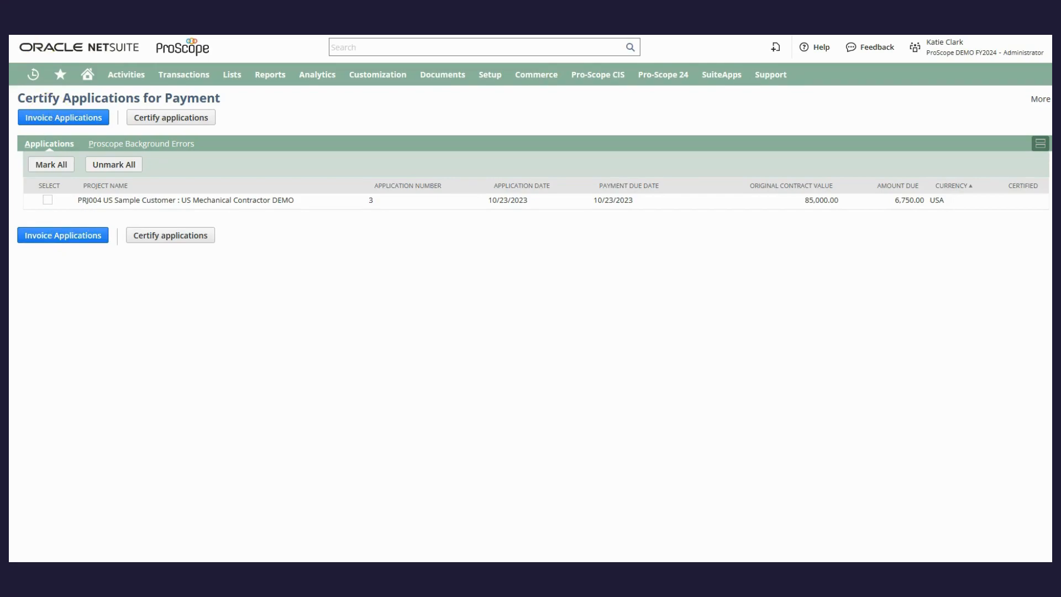
Return to the home dashboard and refresh its reminders
{"action": "left_click", "coordinate": [92, 81]}
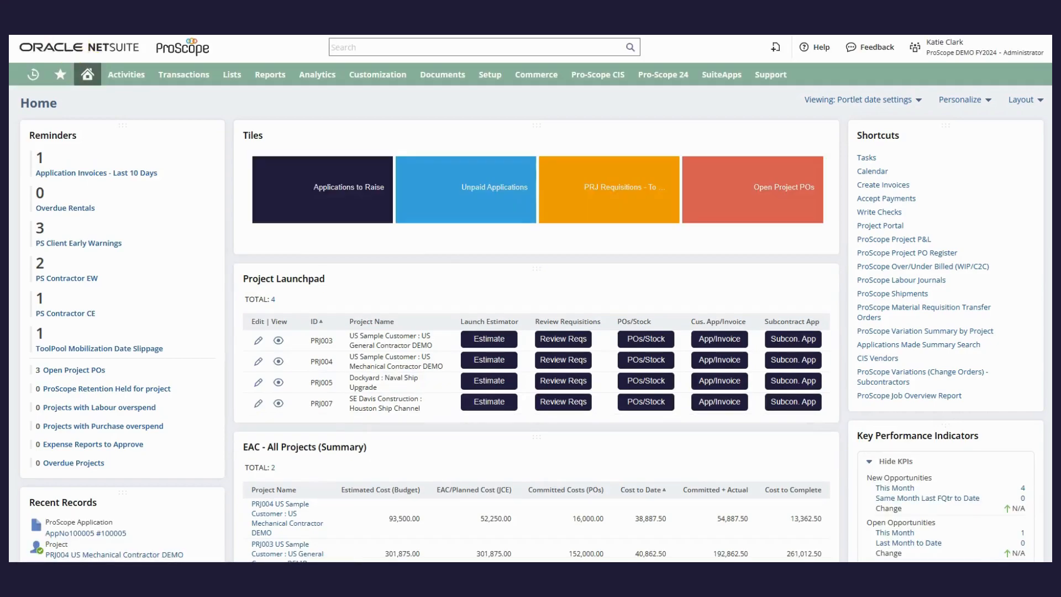
{"action": "left_click", "coordinate": [190, 136]}
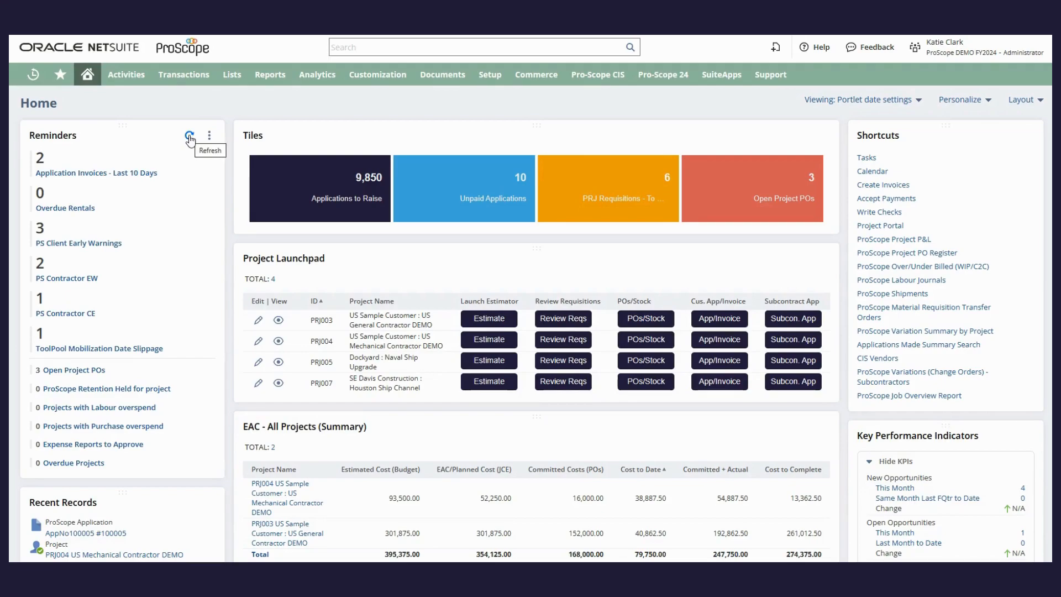
{"action": "left_click", "coordinate": [190, 137]}
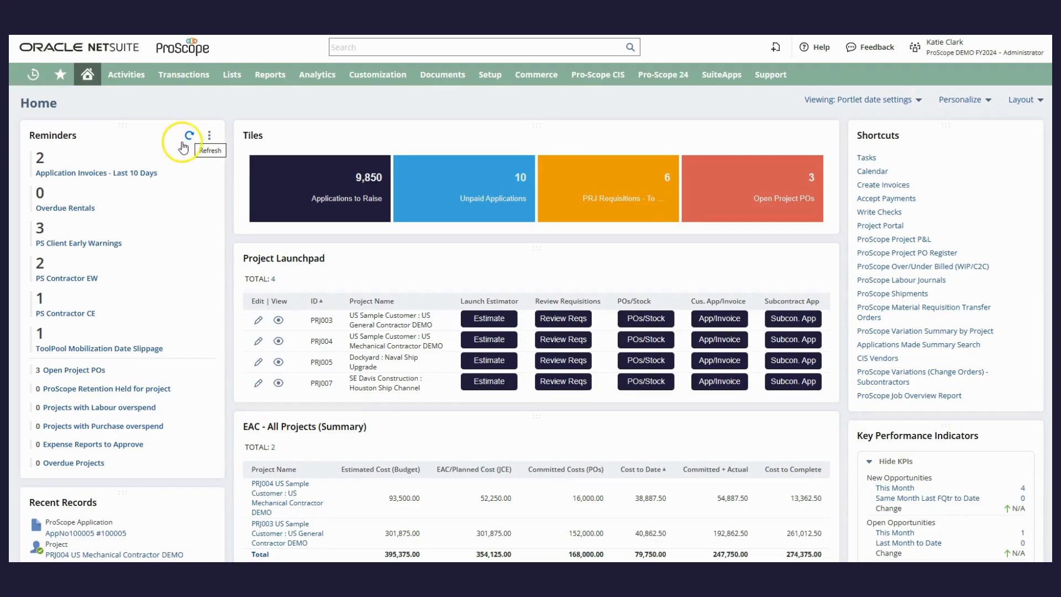
List the application invoices from the last 10 days and view the invoice linked to AppNo100005
{"action": "left_click", "coordinate": [157, 183]}
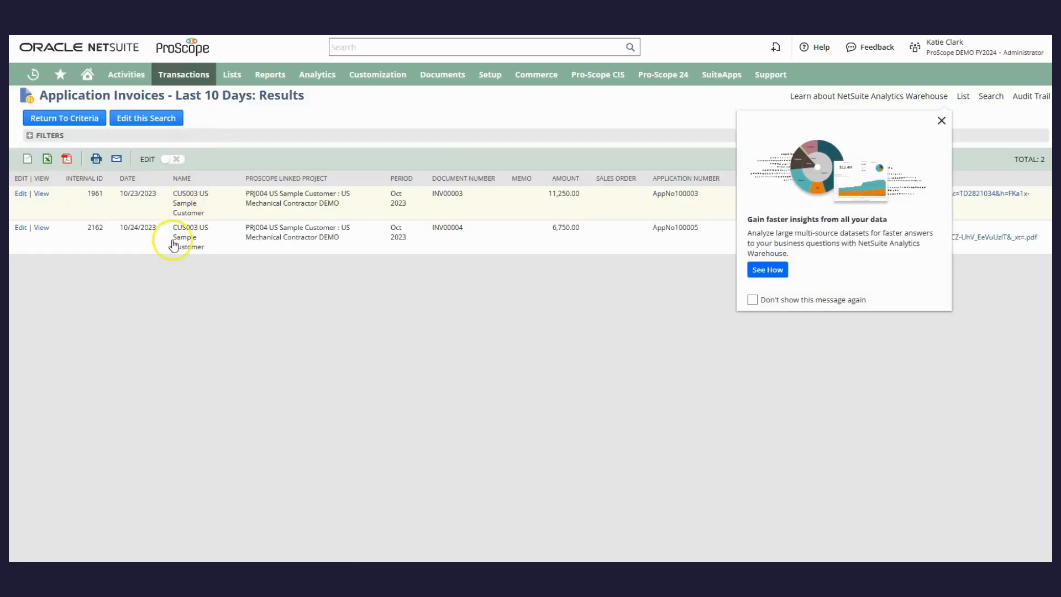
{"action": "left_click", "coordinate": [941, 121]}
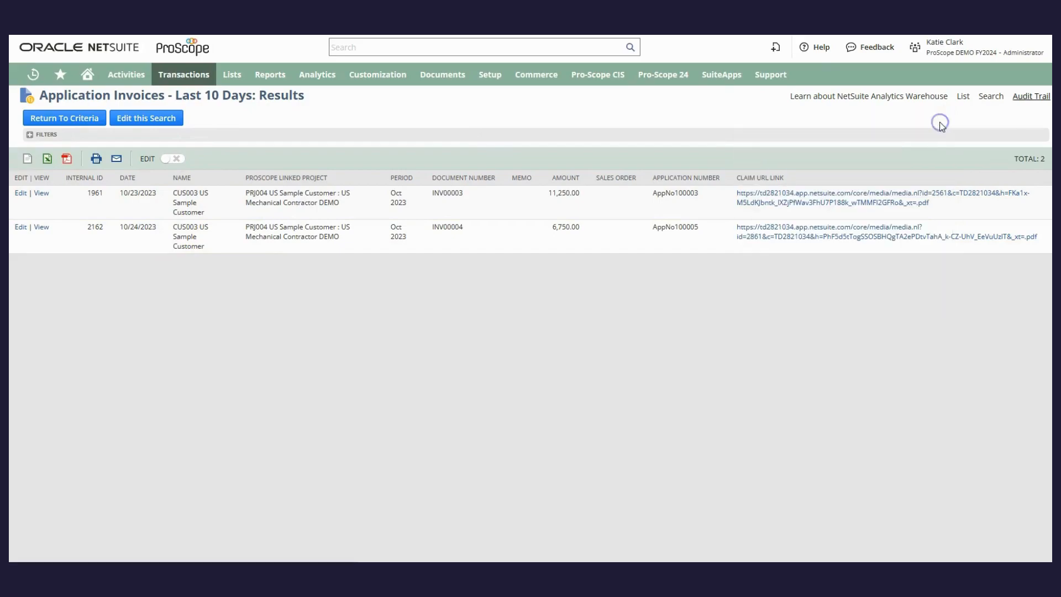
{"action": "left_click", "coordinate": [43, 227]}
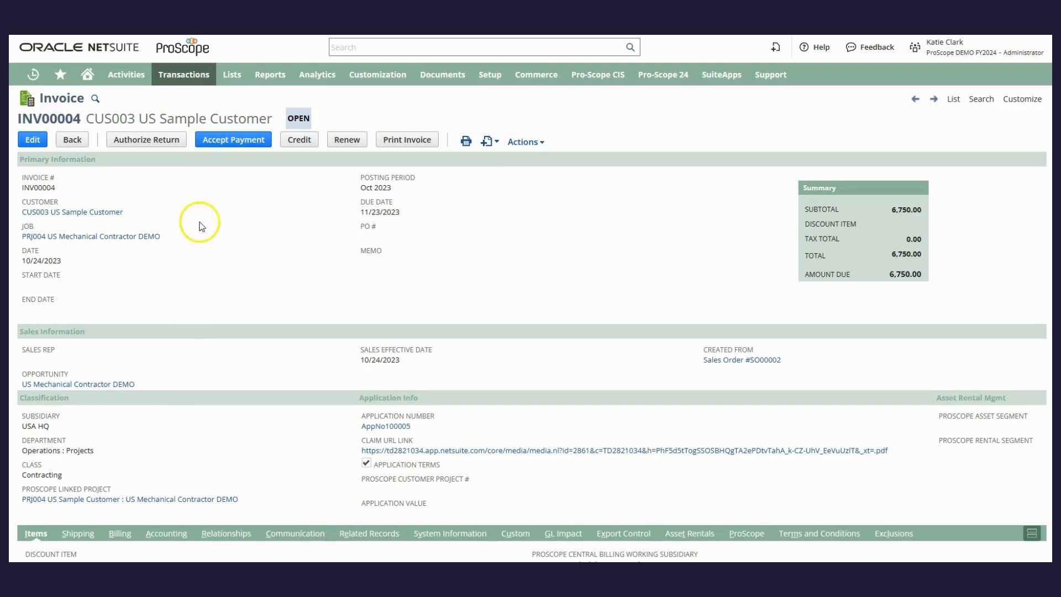
Open the ProScope Over/Under Billed (WIP/C2C) report and review its cost, earned and billed columns for the projects
{"action": "mouse_move", "coordinate": [54, 74]}
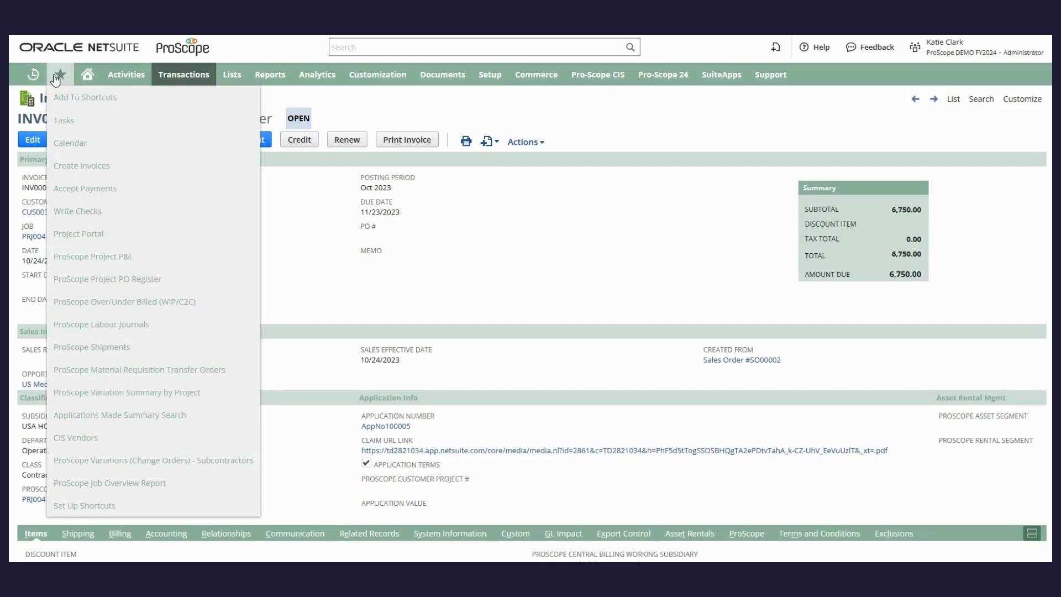
{"action": "left_click", "coordinate": [96, 301]}
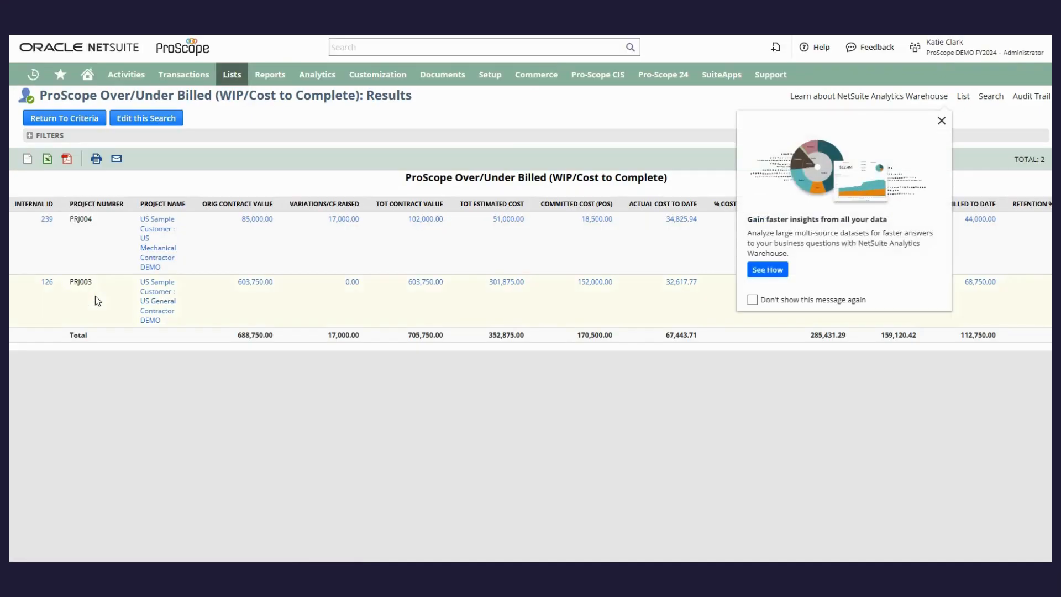
{"action": "left_click", "coordinate": [941, 121]}
{"action": "left_click", "coordinate": [958, 135]}
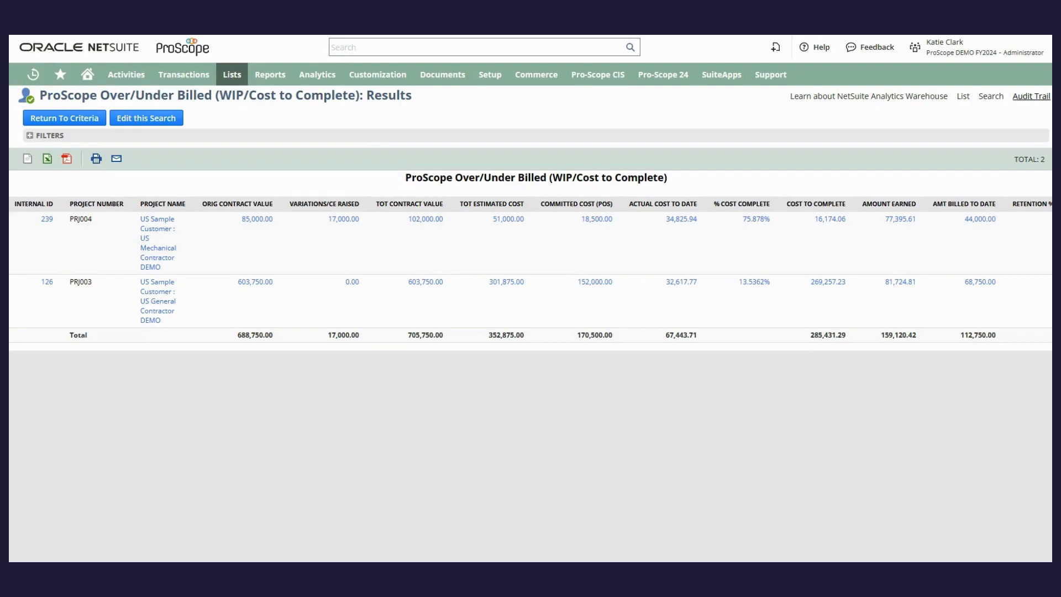
{"action": "scroll", "coordinate": [531, 271], "scroll_direction": "right", "scroll_amount": 6}
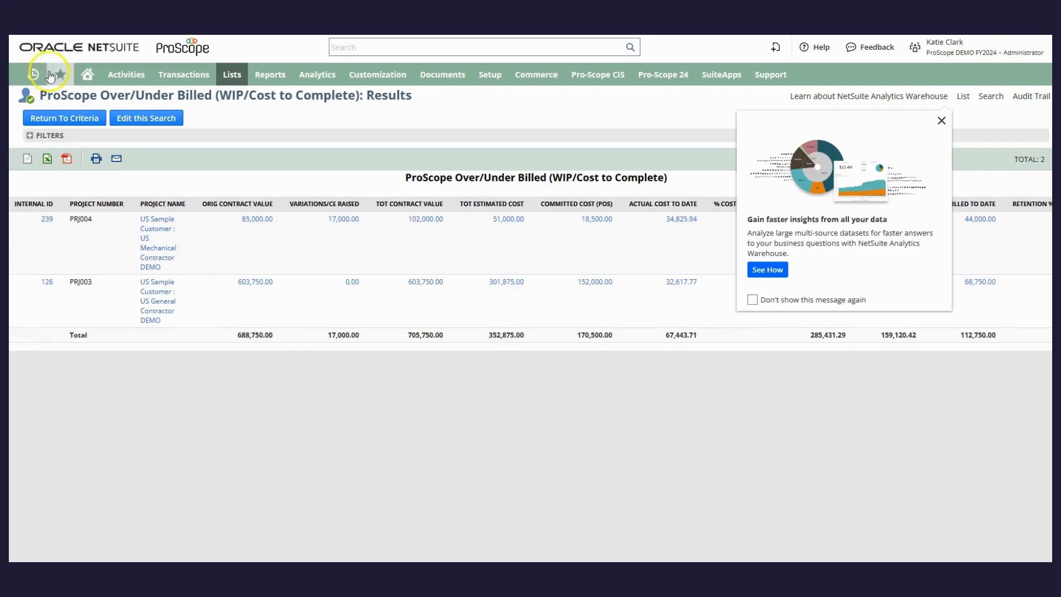
Open the ProScope Job Overview Report and dismiss the analytics promotion covering it
{"action": "mouse_move", "coordinate": [60, 75]}
{"action": "left_click", "coordinate": [128, 480]}
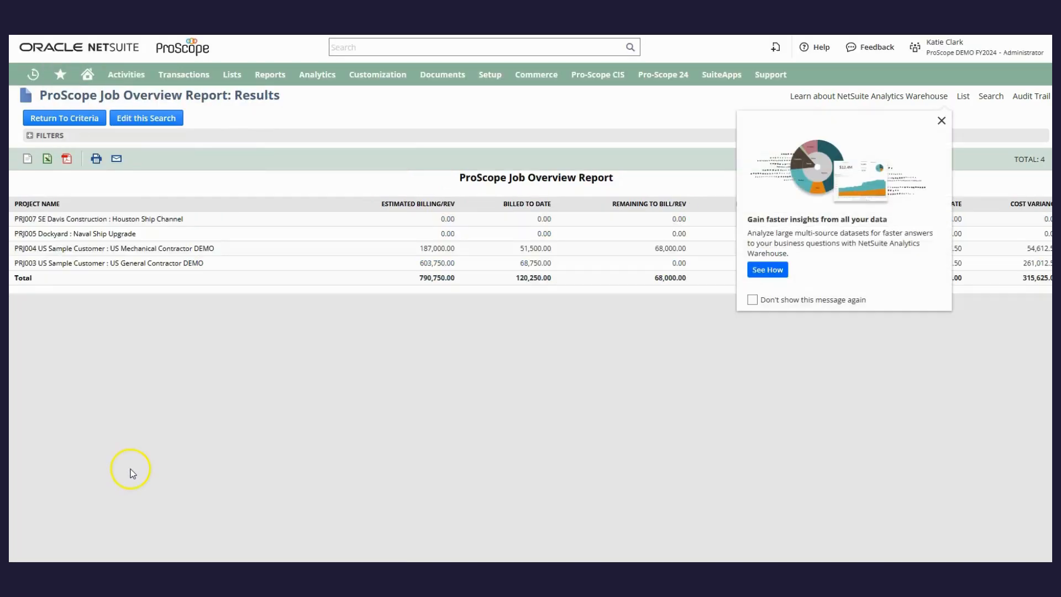
{"action": "left_click", "coordinate": [938, 121]}
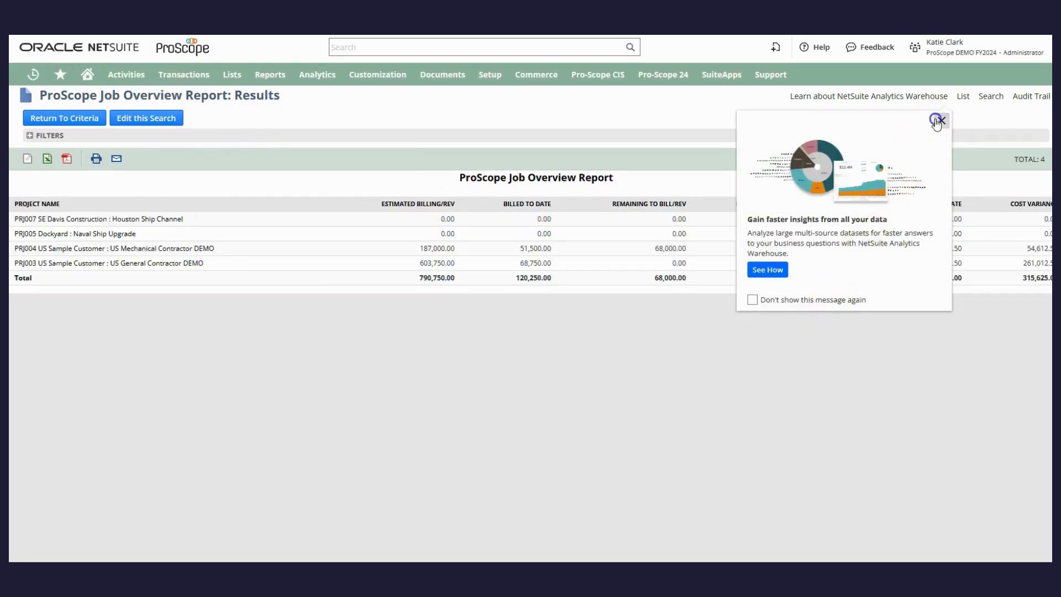